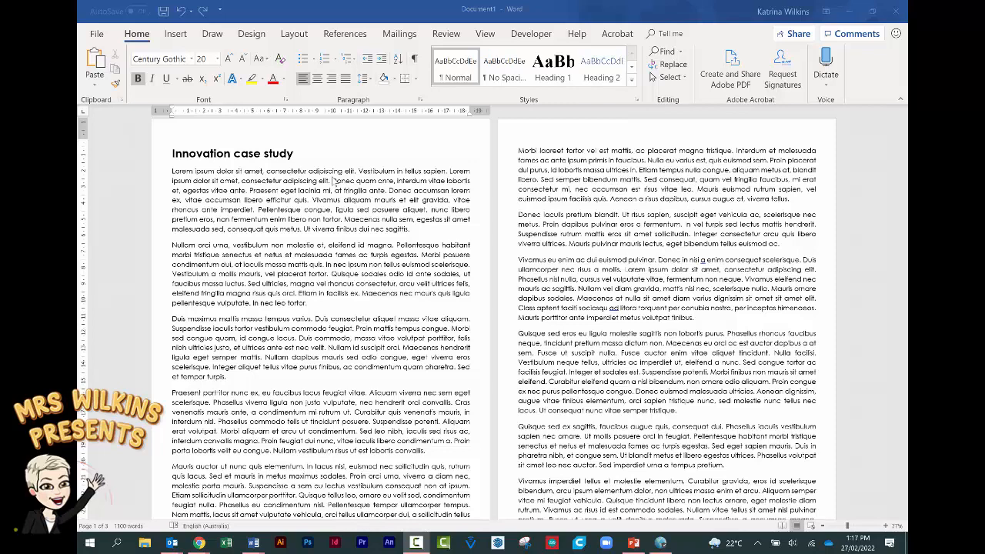
- Set the entire document to Century Gothic at size 12
click(172, 170)
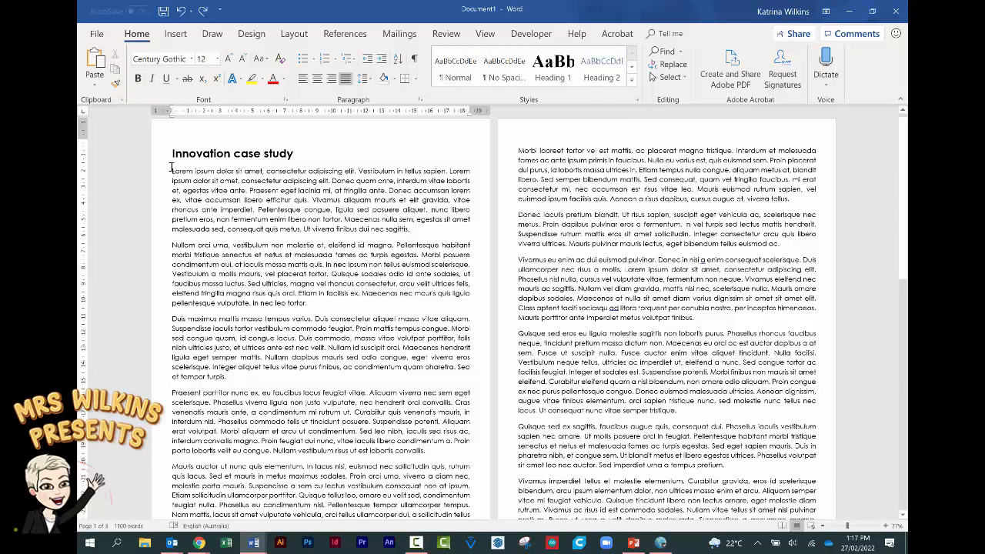
key(ctrl+a)
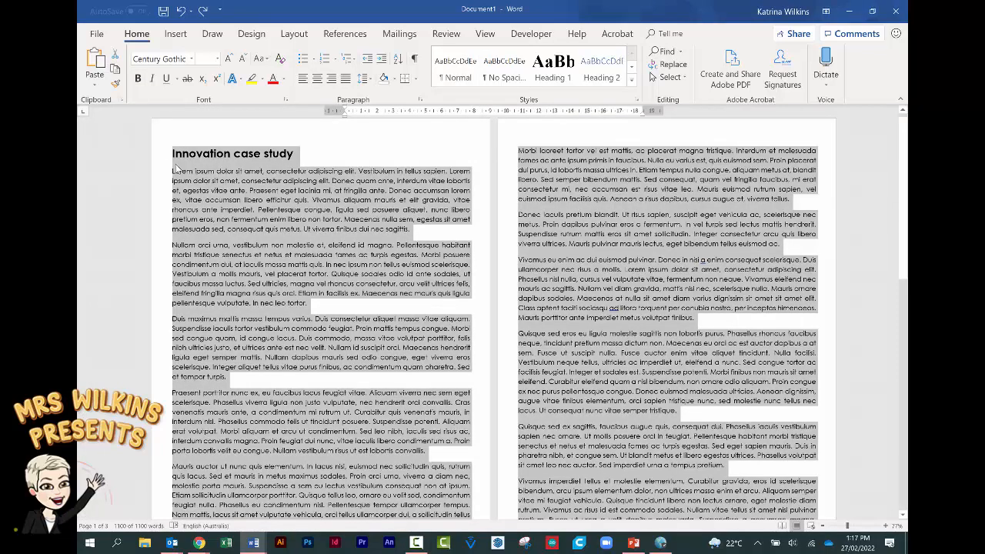
click(191, 59)
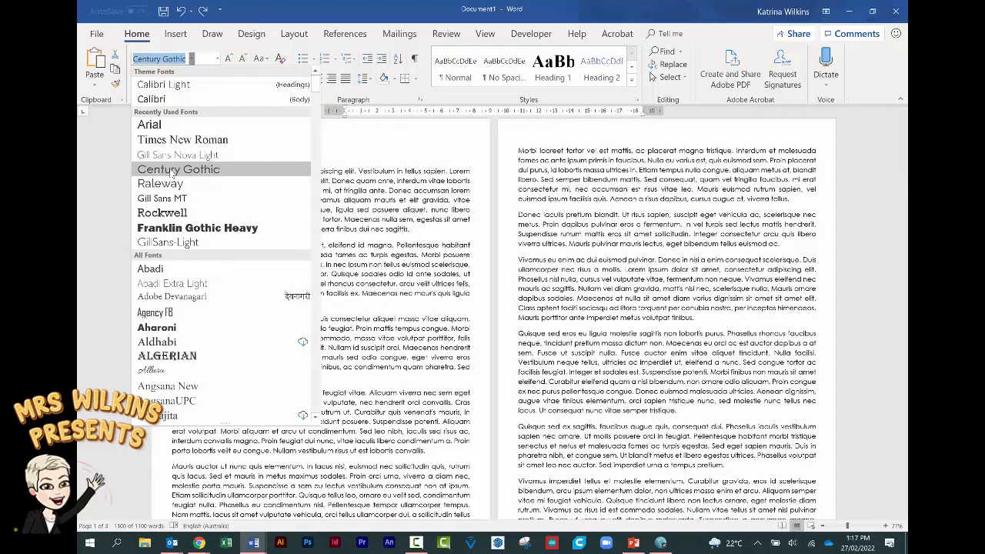
click(170, 176)
key(ctrl+a)
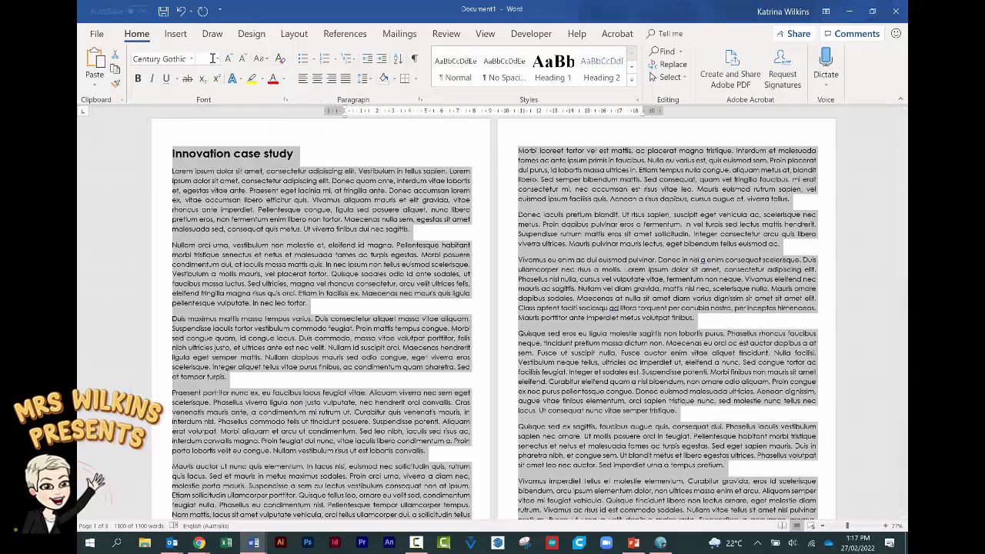
click(218, 59)
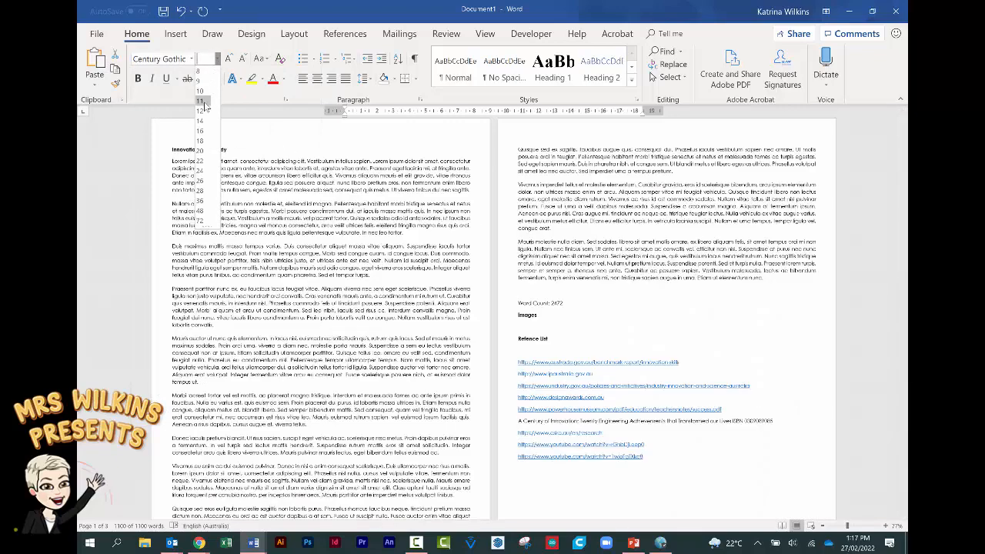
click(201, 111)
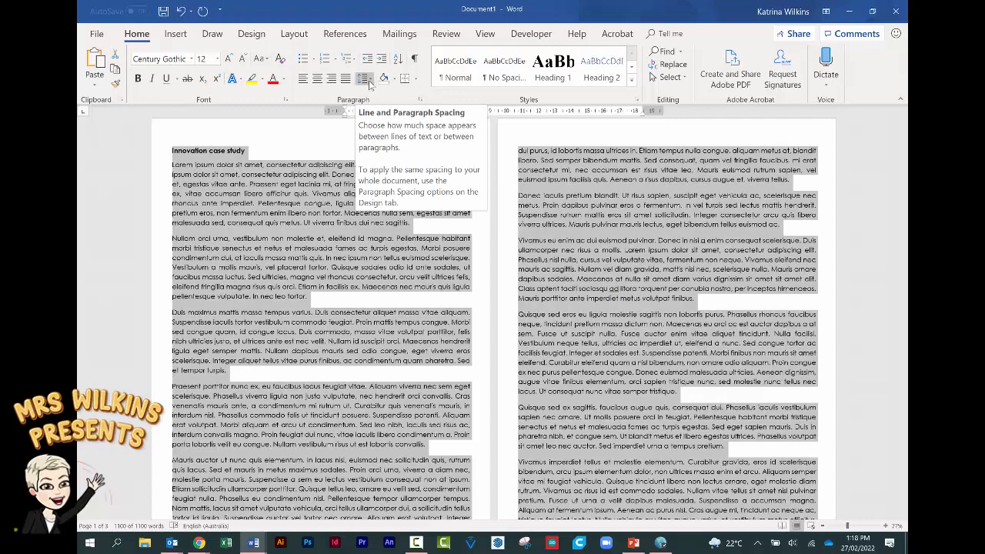
- Apply 1.15 line spacing to the whole essay
click(368, 80)
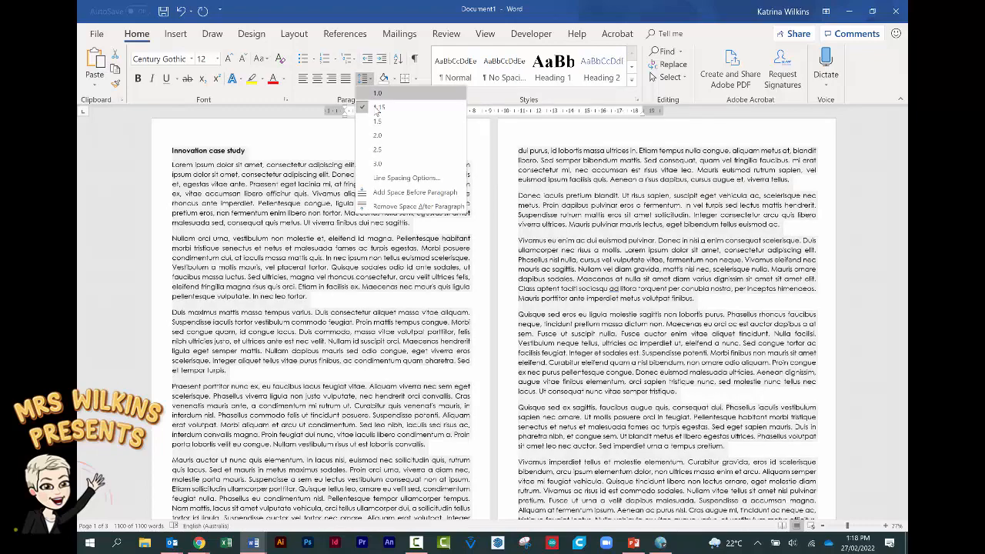
click(377, 108)
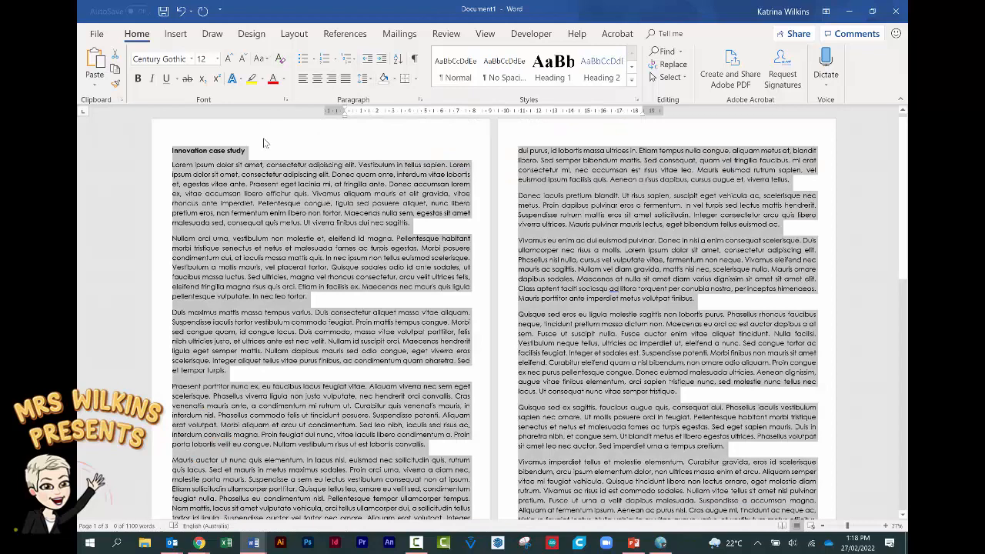
click(264, 147)
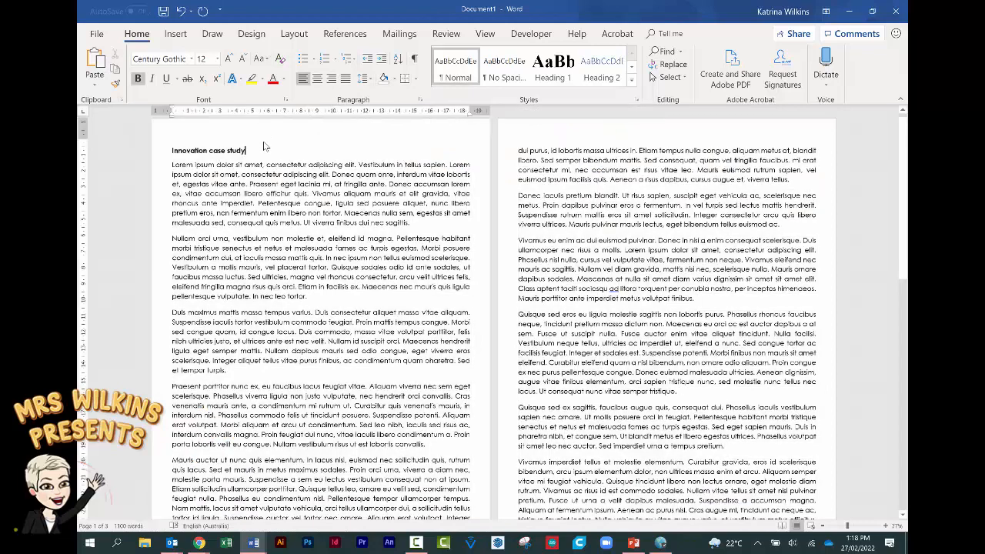
- Resize the 'Innovation case study' title to 20 pt
drag(247, 150, 171, 151)
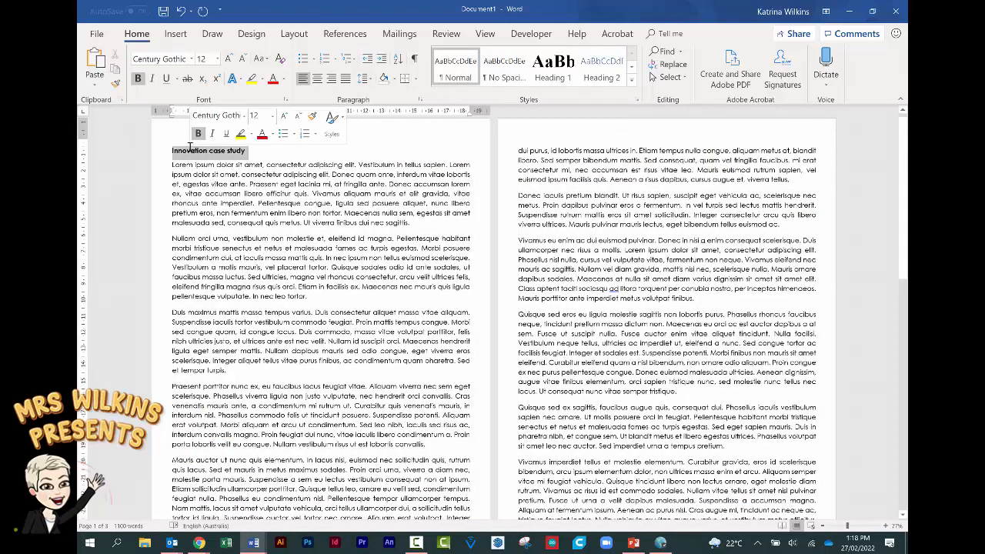
click(206, 60)
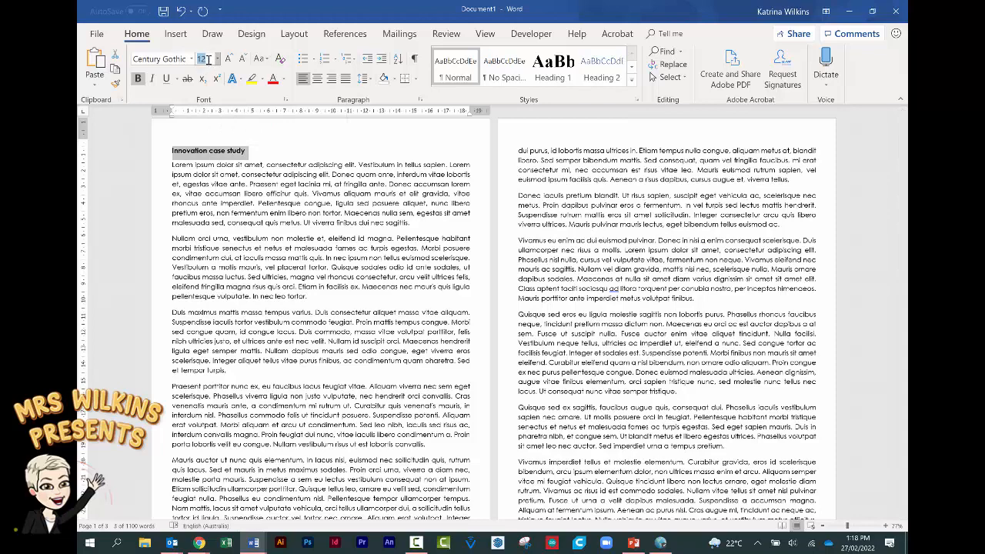
text(20)
key(Return)
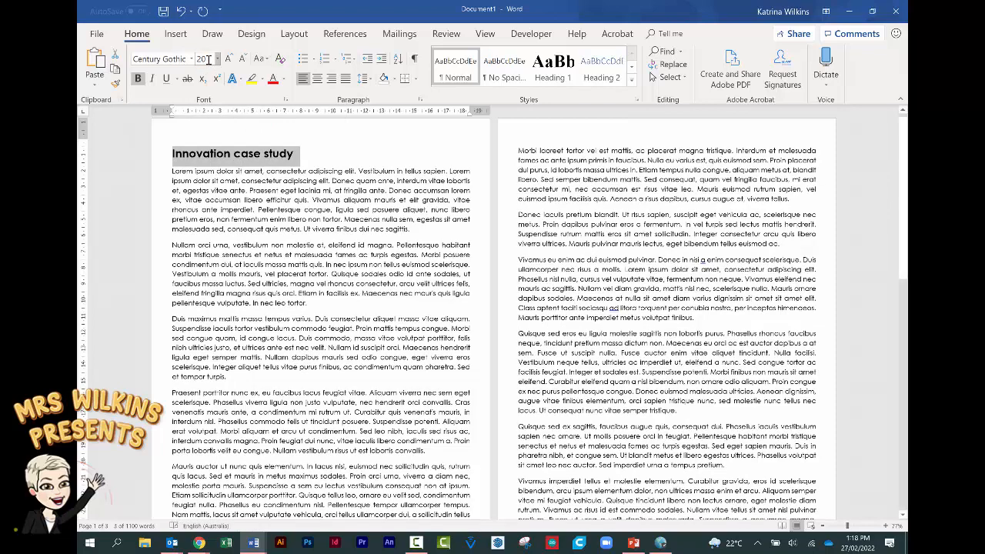
click(392, 264)
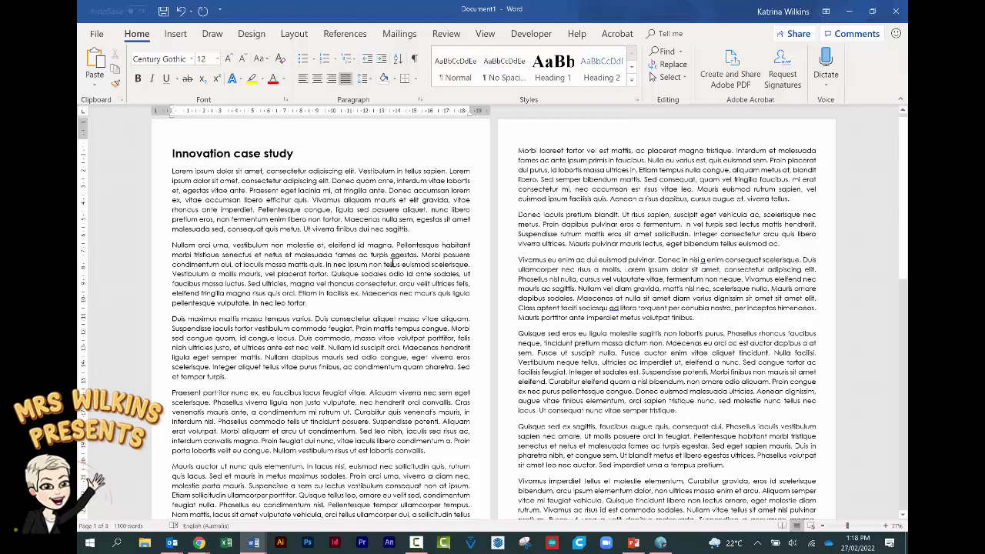
- Set the top, bottom and left page margins to 2 cm in Page Setup
click(291, 35)
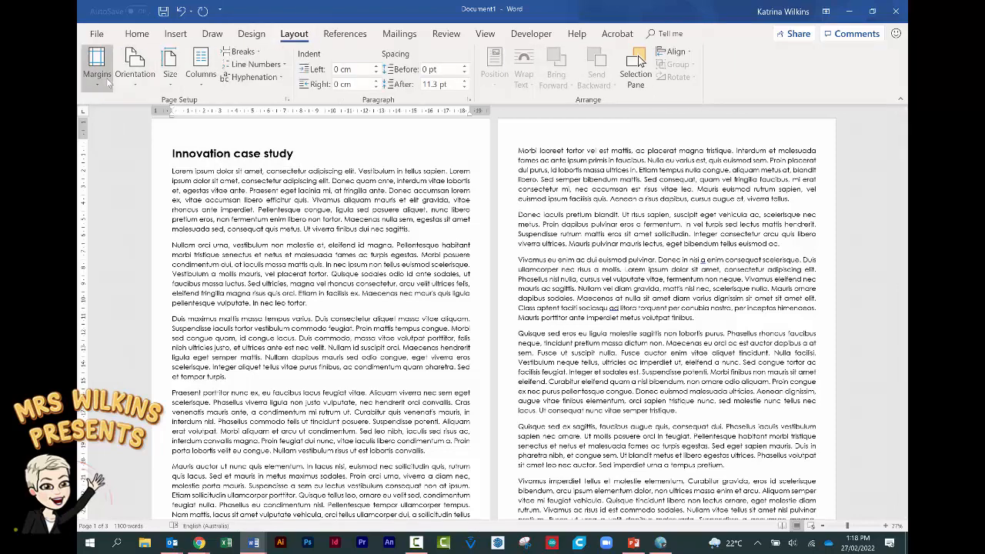
click(102, 81)
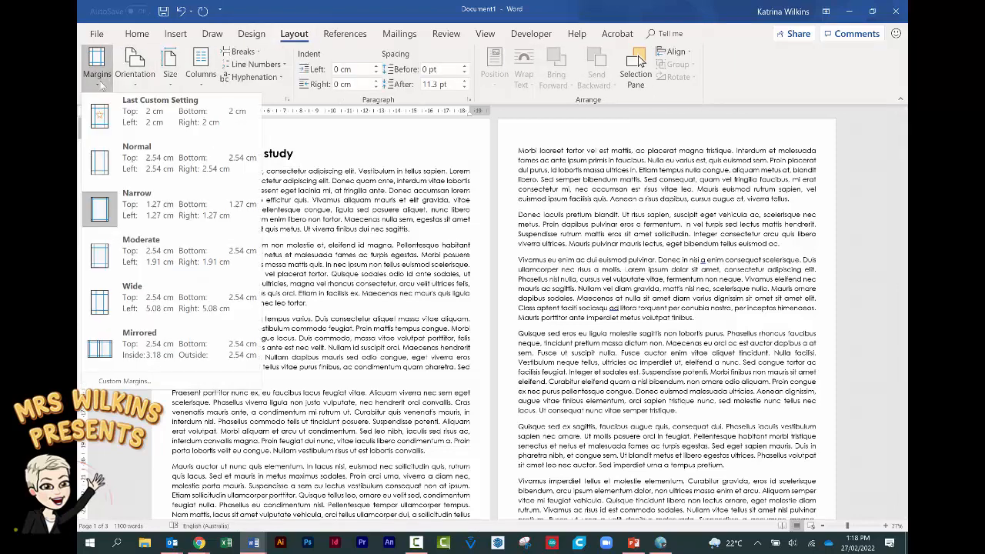
click(135, 381)
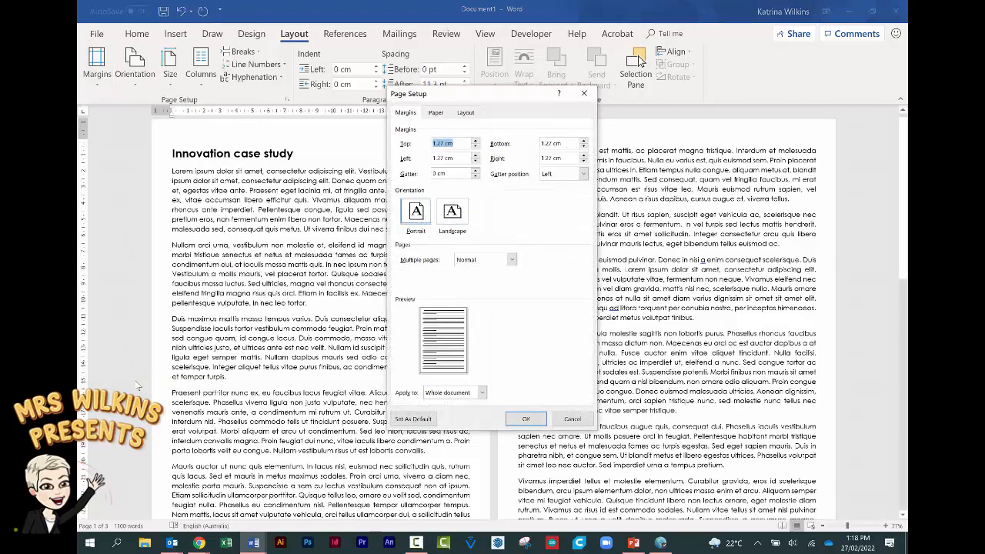
click(454, 140)
triple_click(454, 142)
text(2)
key(Tab)
text(2)
key(Tab)
text(2)
key(Tab)
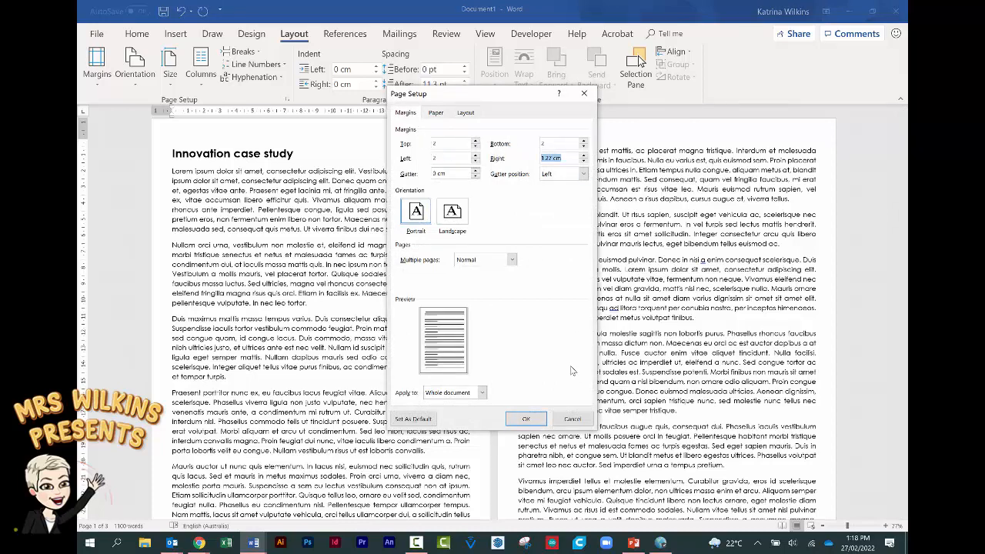
click(528, 419)
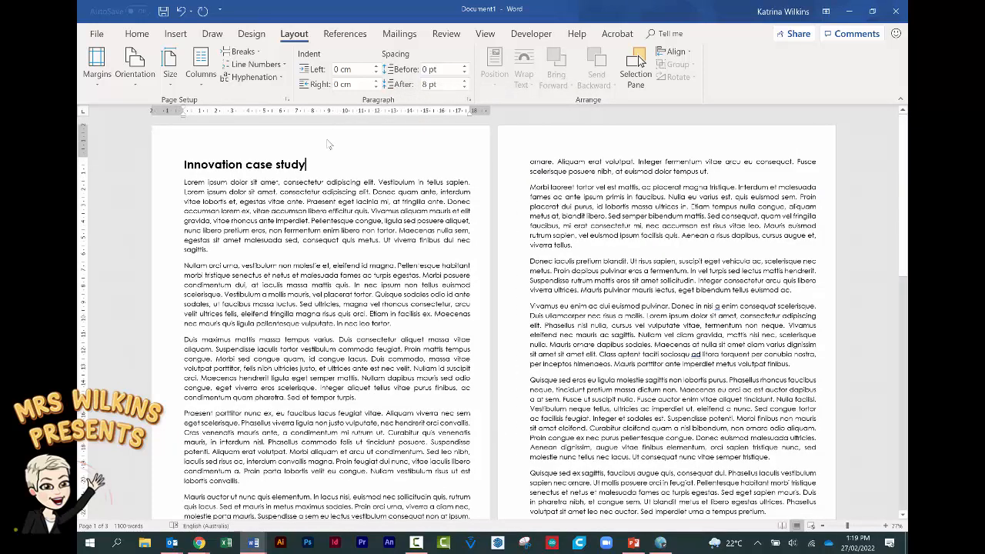
- Type 'Student Number' into the page header
double_click(327, 145)
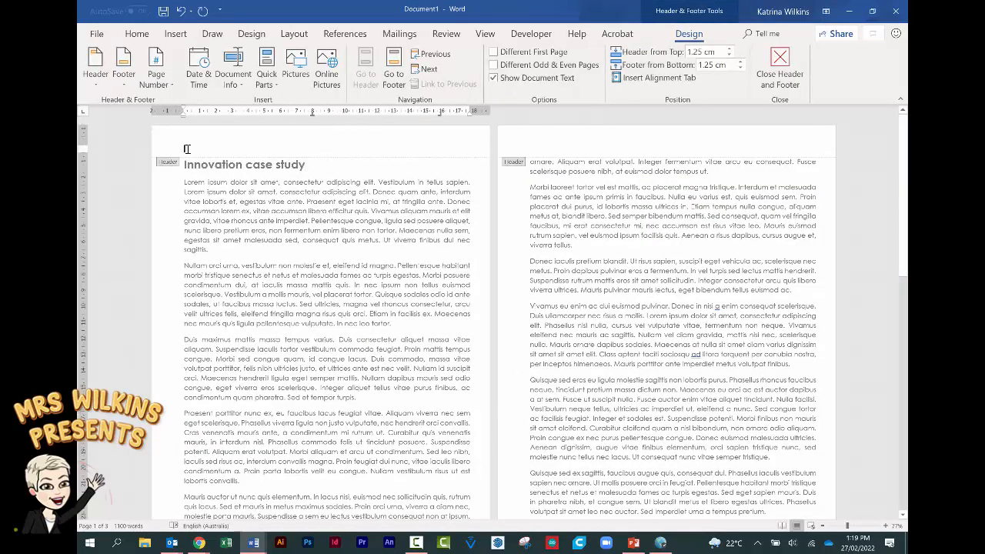
scroll(231, 175, down, 3)
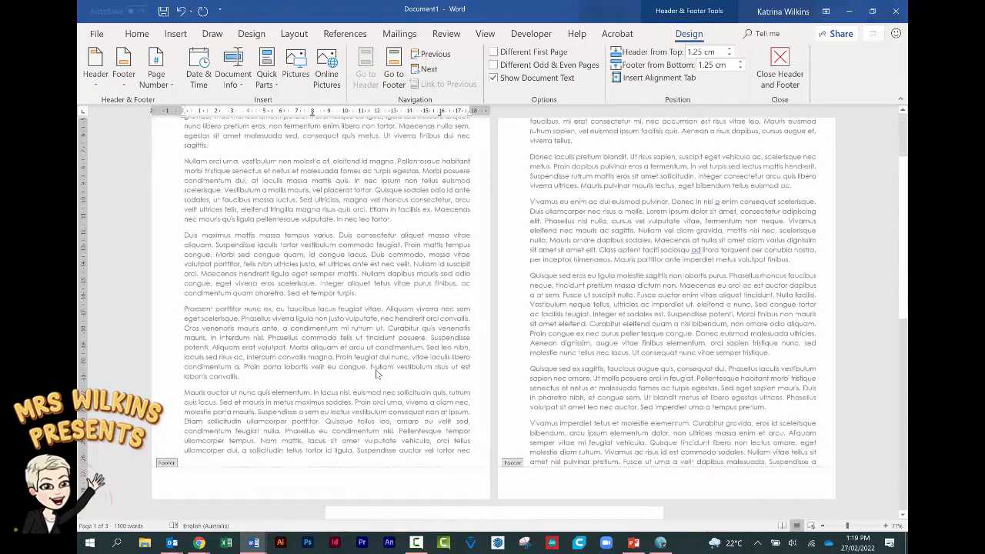
scroll(376, 450, up, 3)
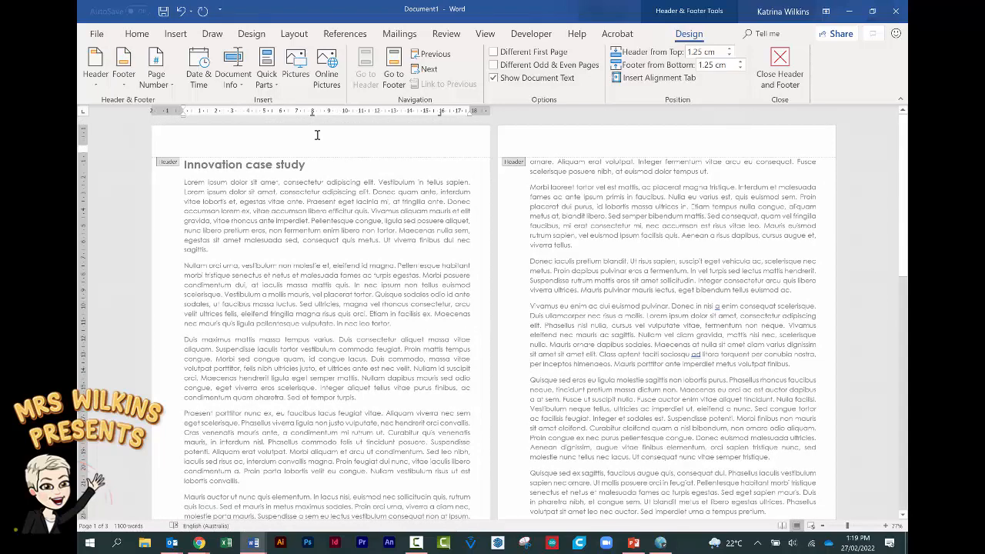
text(Student Number)
drag(236, 149, 180, 149)
click(331, 146)
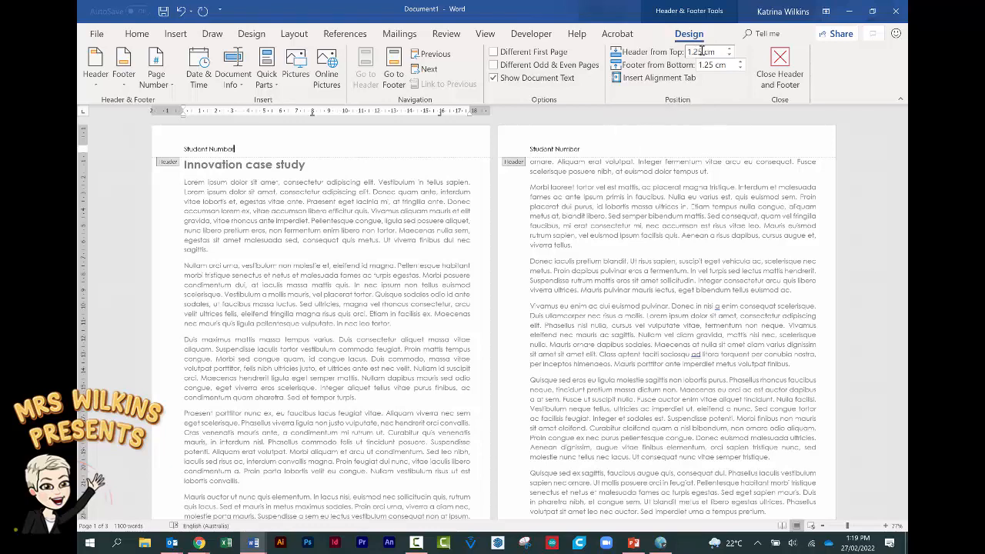
- Set Header from Top and Footer from Bottom distances to 0.5 cm
click(700, 52)
key(BackSpace)
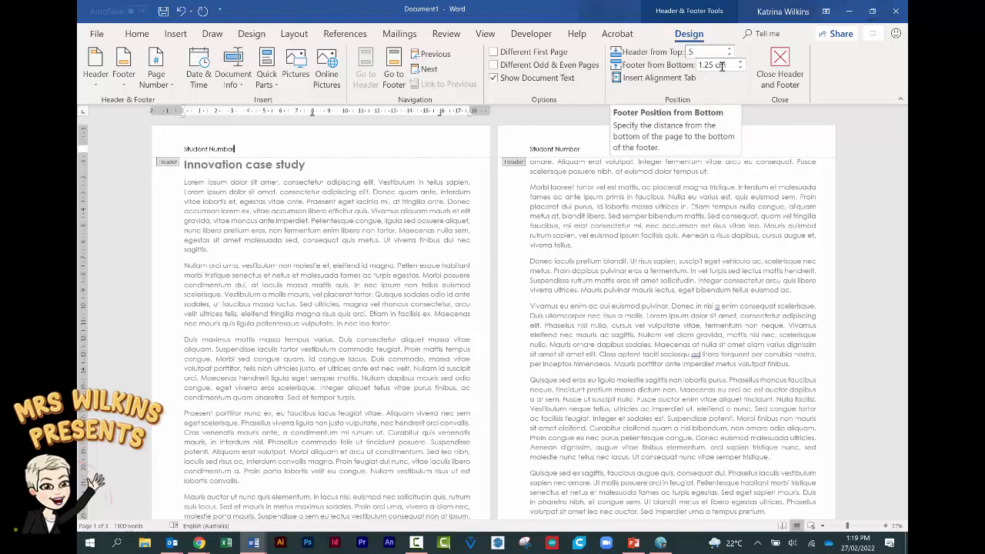
click(721, 66)
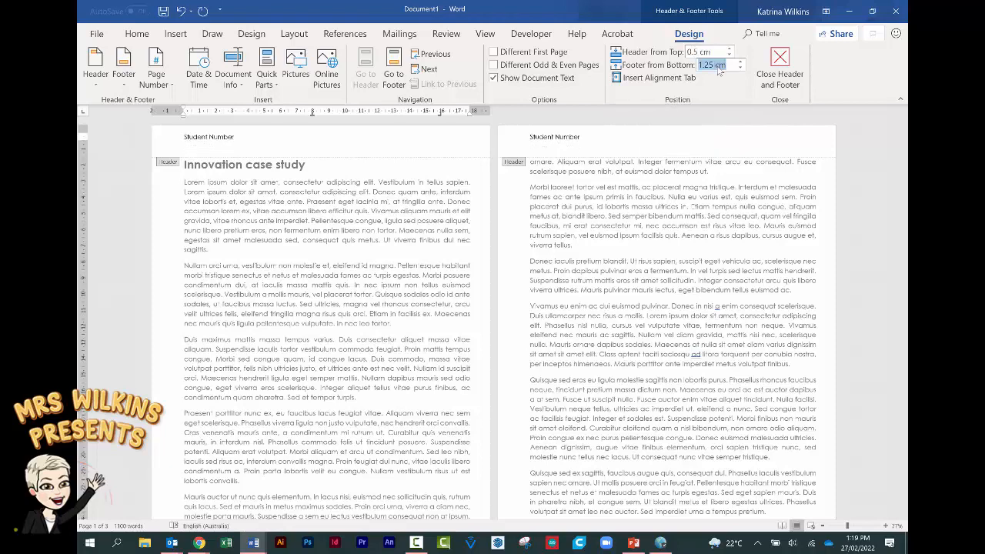
key(BackSpace)
text(.5)
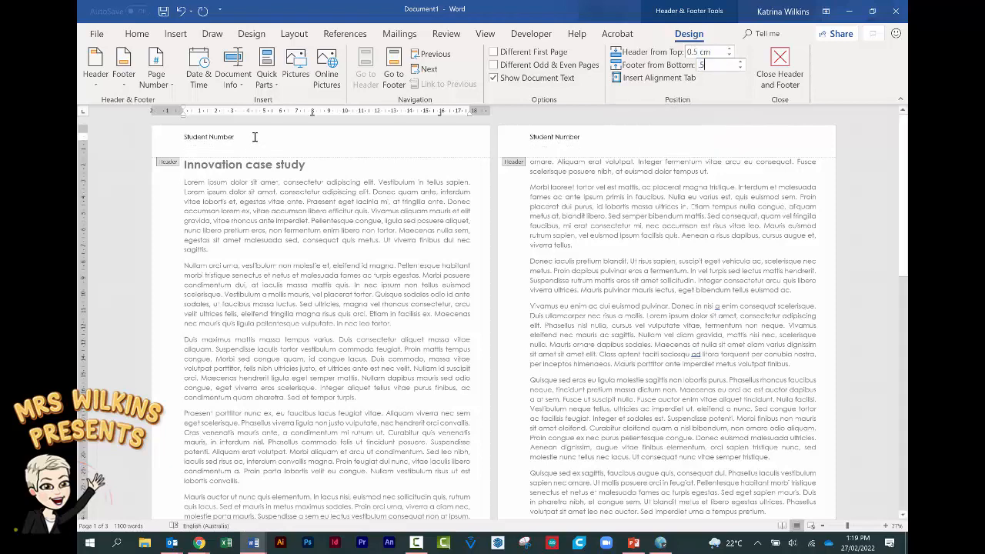
key(Return)
drag(254, 137, 181, 137)
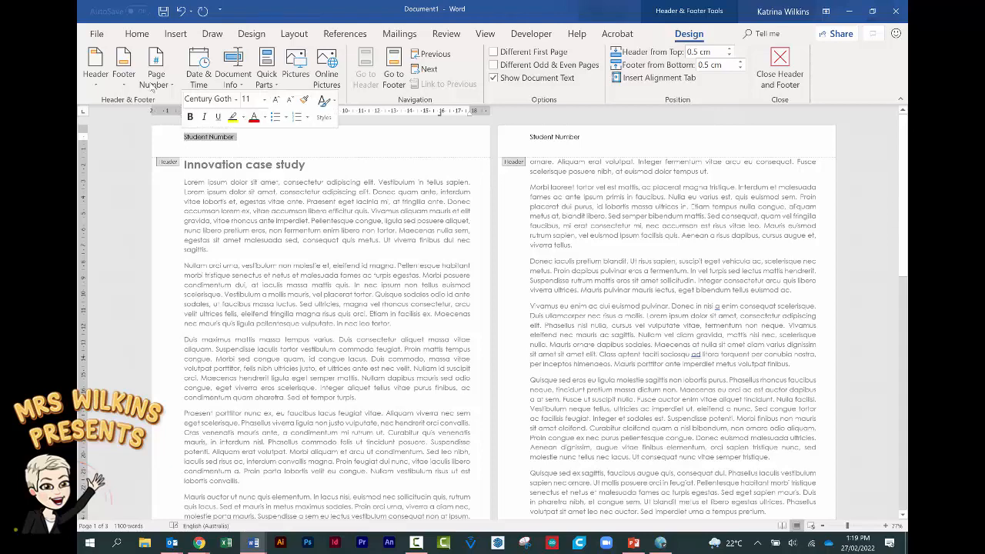
- Format the Student Number header as 12 pt bold Century Gothic, centred
click(137, 35)
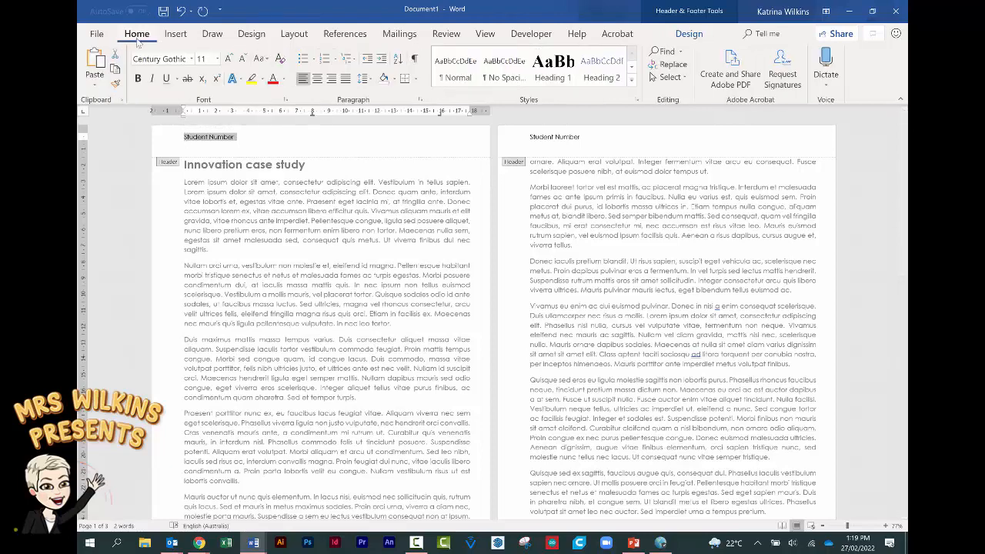
click(192, 58)
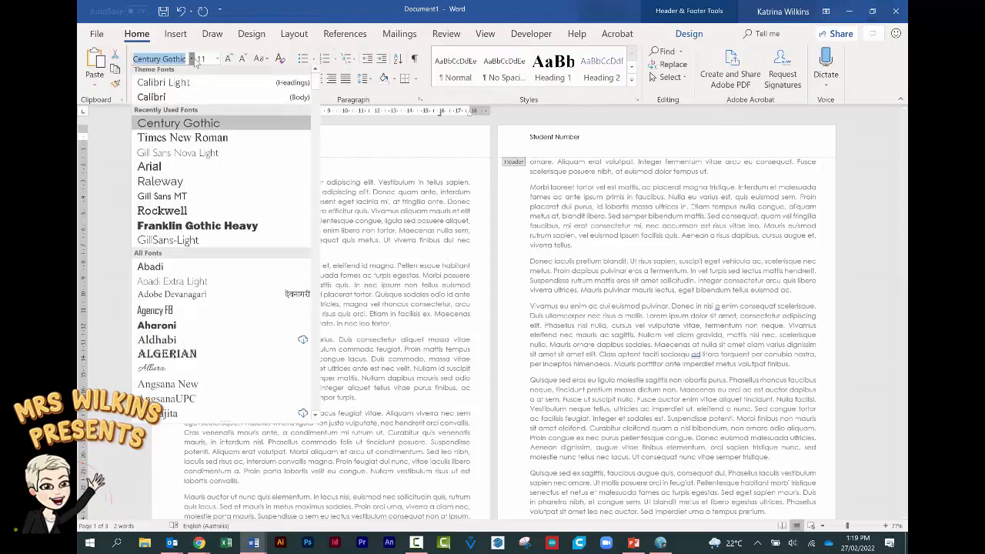
click(181, 127)
click(217, 58)
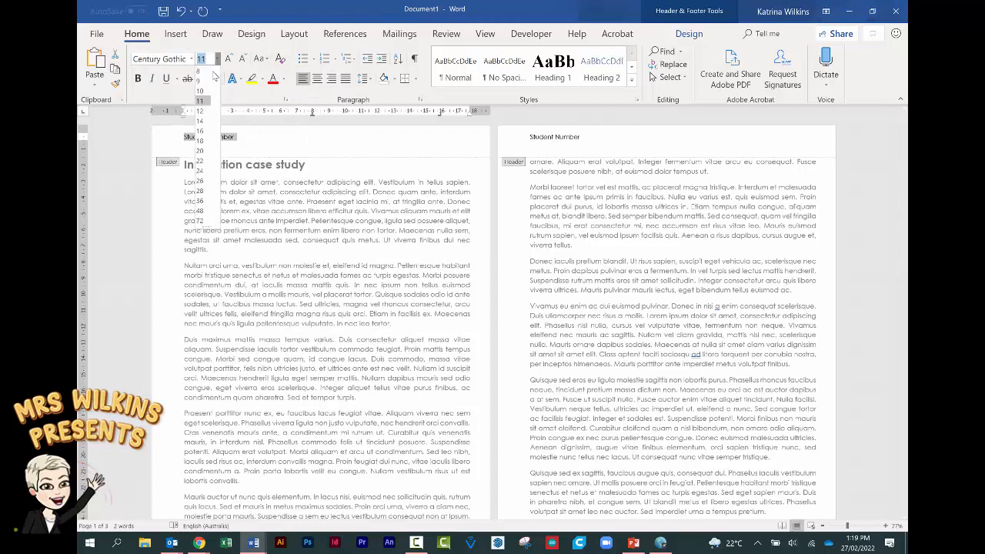
click(204, 114)
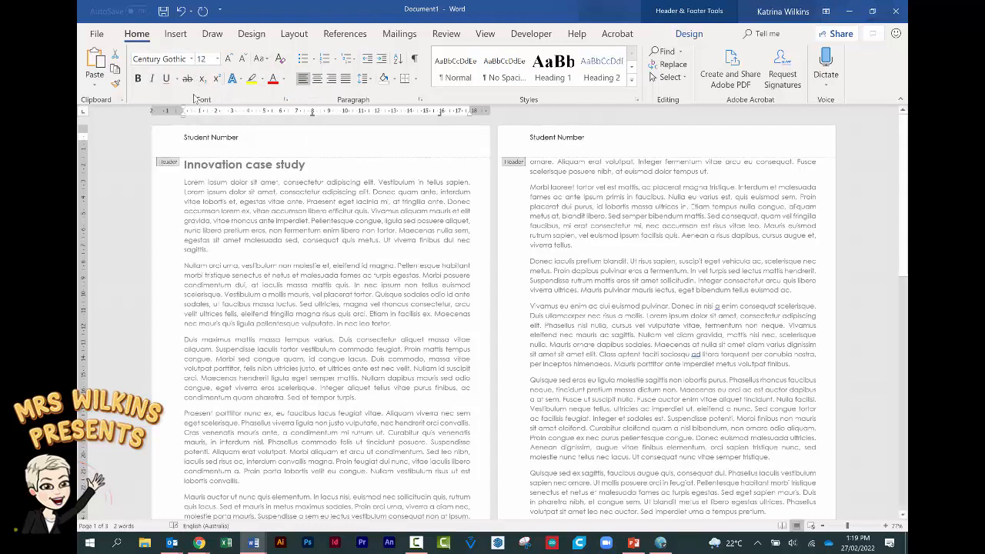
click(138, 78)
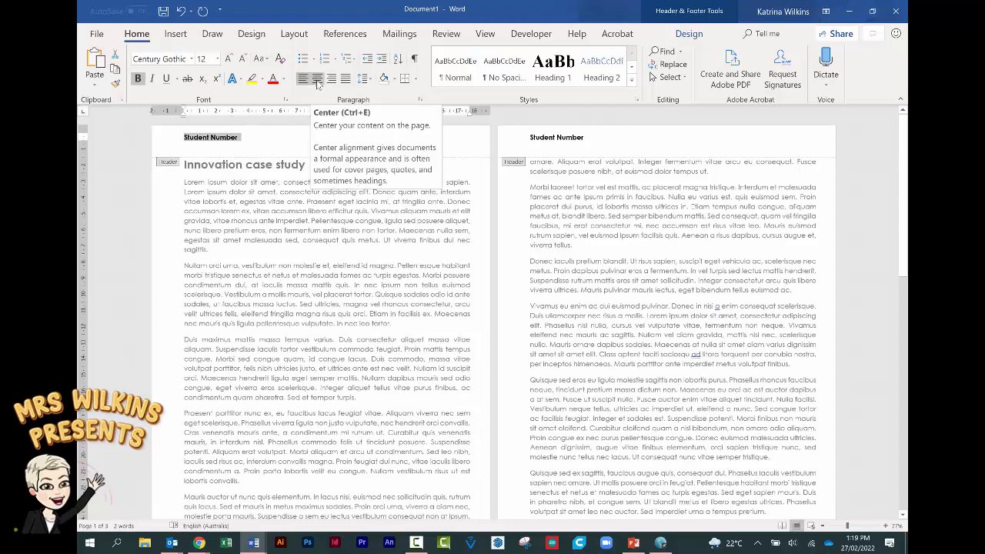
click(317, 80)
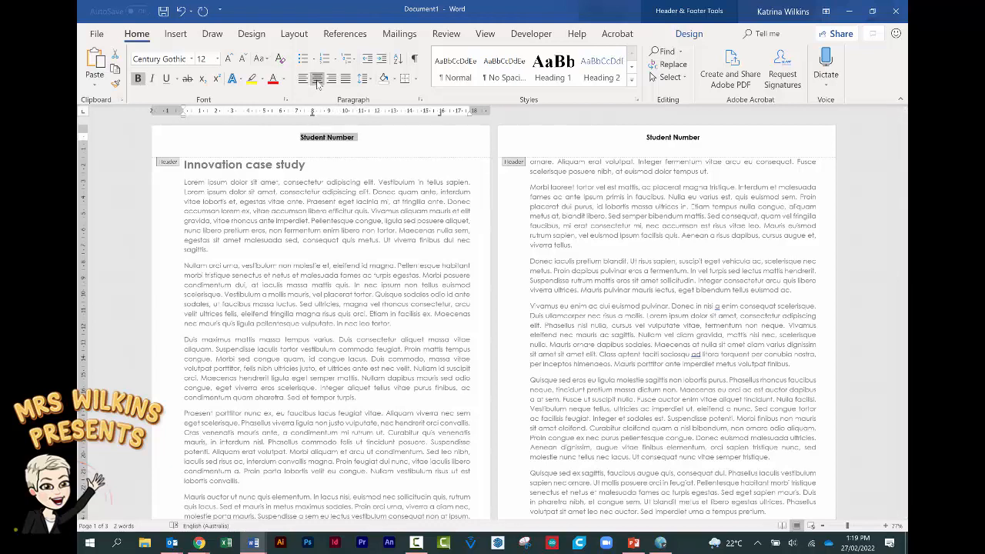
click(679, 19)
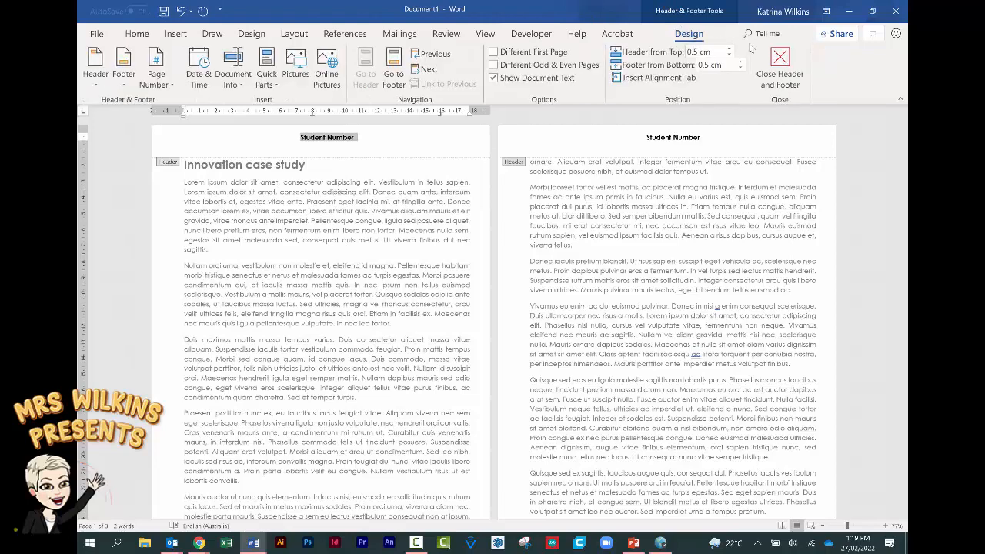
- Exit the header and scroll through all three pages to check the Student Number header
double_click(355, 185)
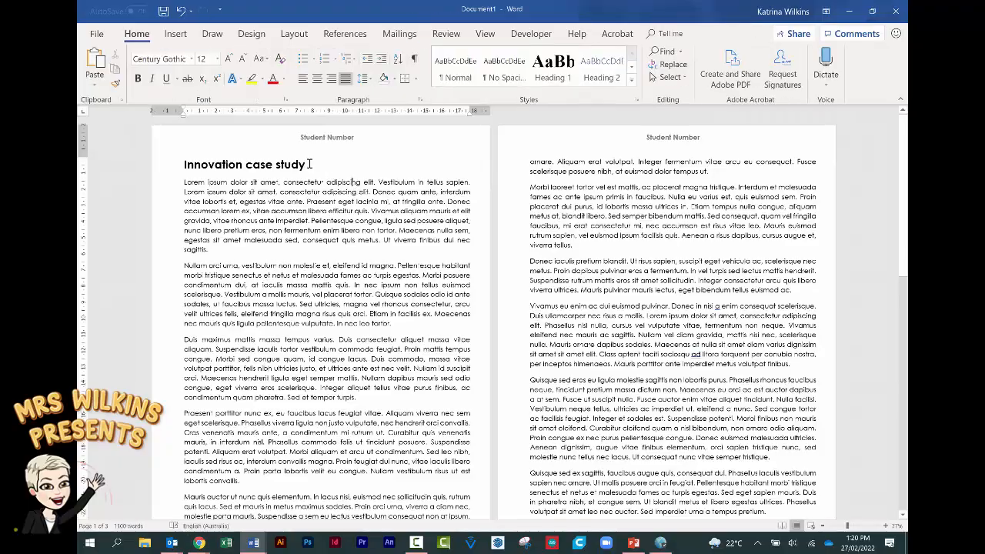
scroll(316, 184, down, 3)
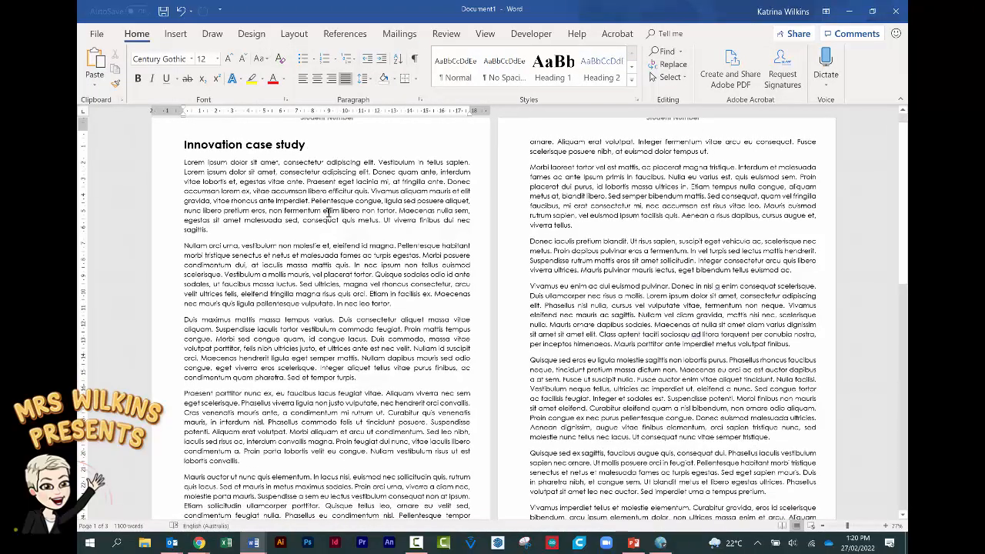
scroll(327, 211, down, 6)
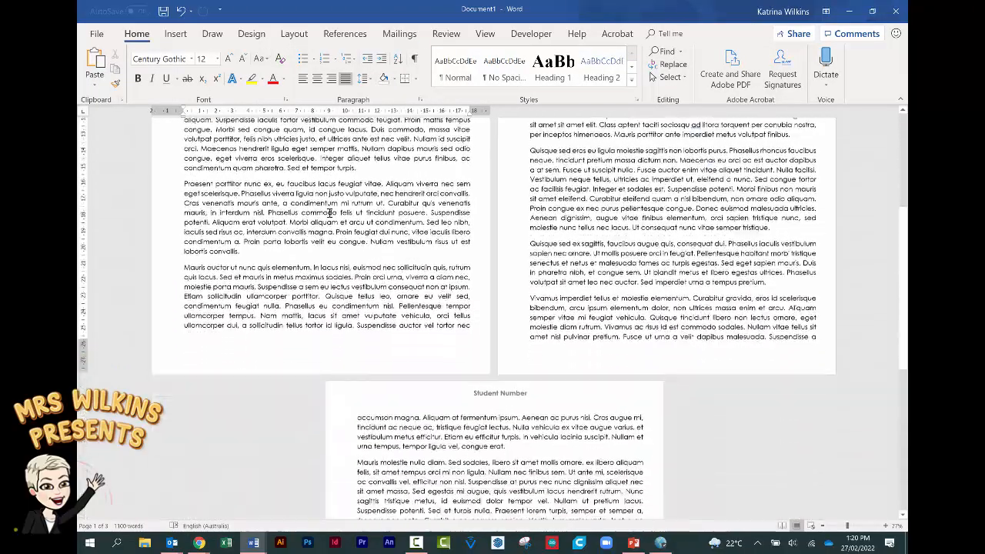
scroll(330, 214, up, 5)
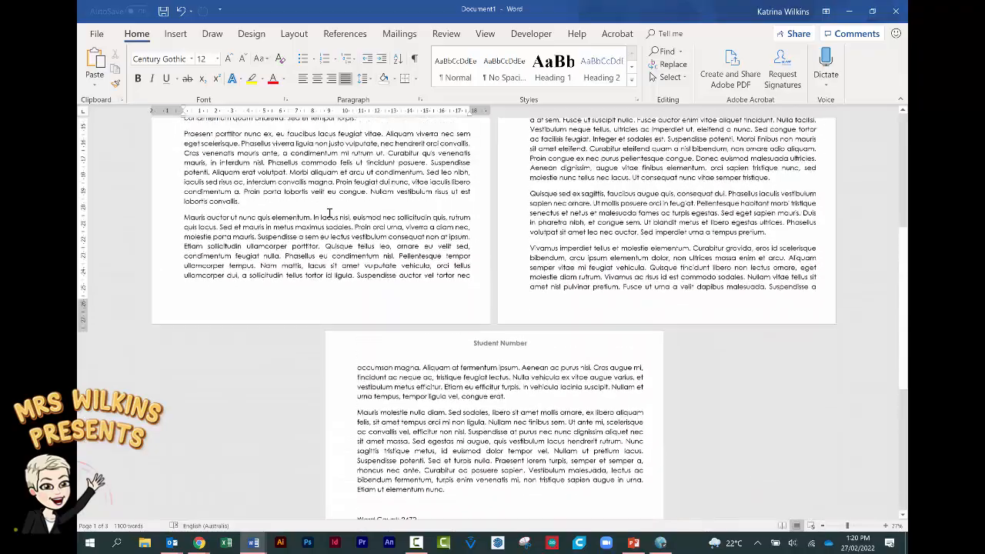
scroll(331, 213, up, 4)
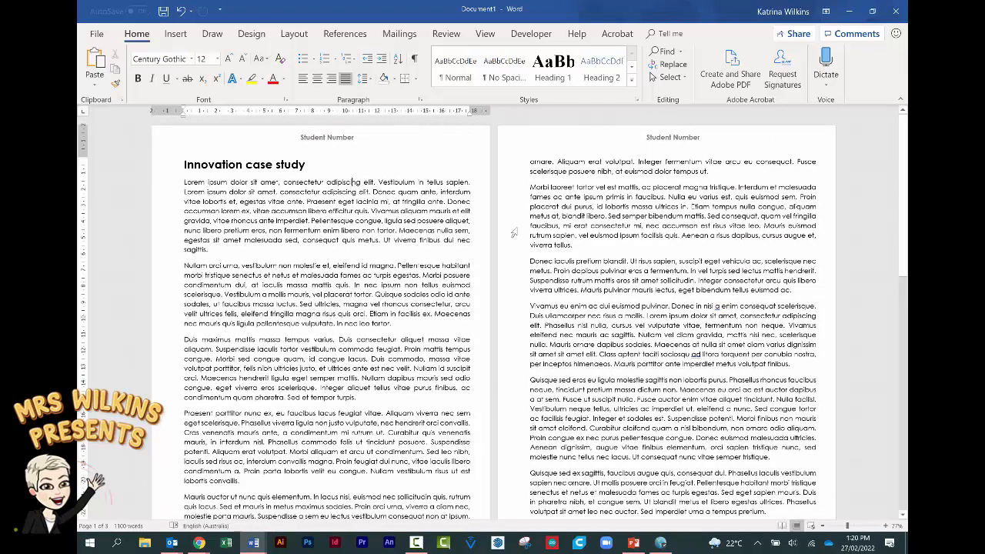
- Change the right page margin to 2 cm in Page Setup
key(ctrl+a)
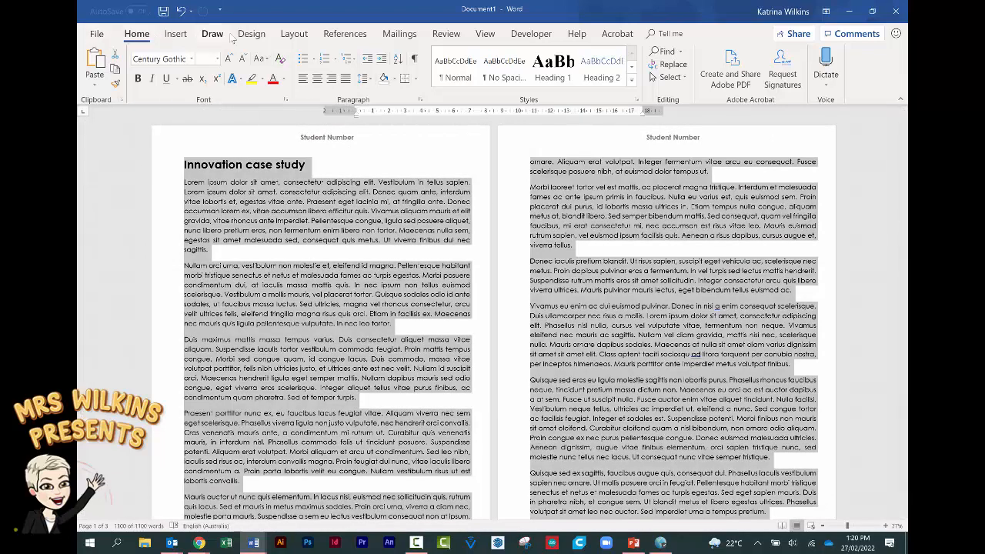
click(293, 37)
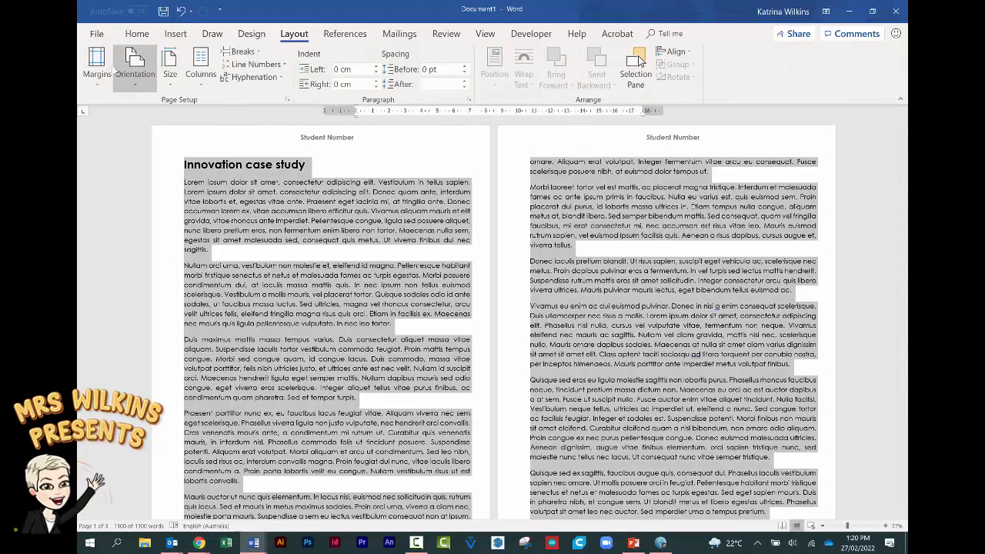
click(97, 63)
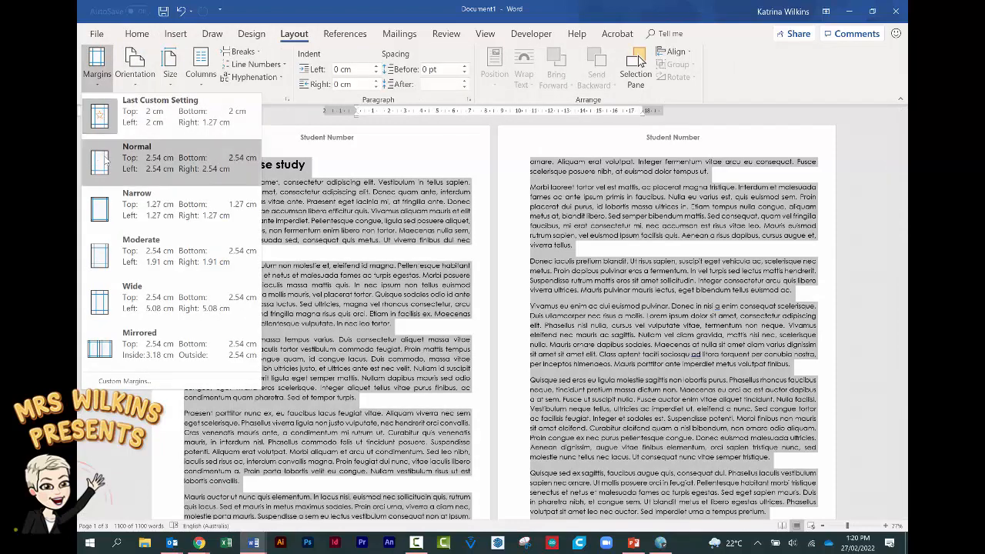
click(123, 381)
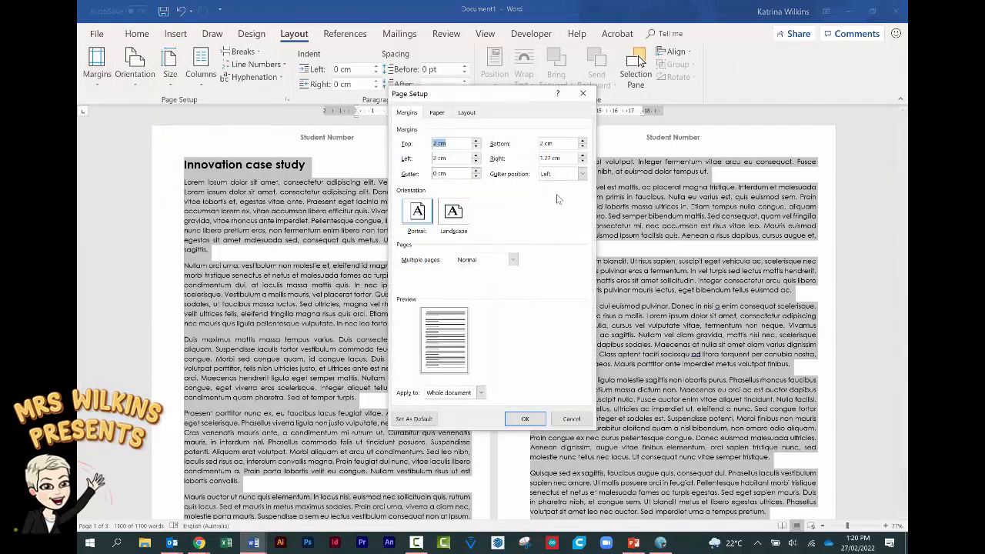
drag(552, 159, 541, 162)
text(2)
click(525, 419)
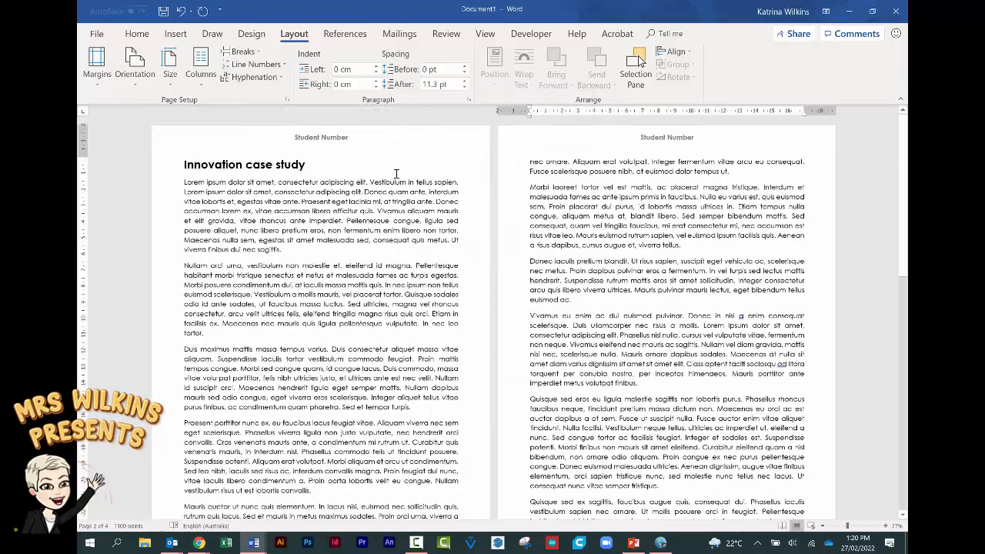
- Reopen Page Setup to confirm 2 cm margins, then close it unchanged
click(96, 64)
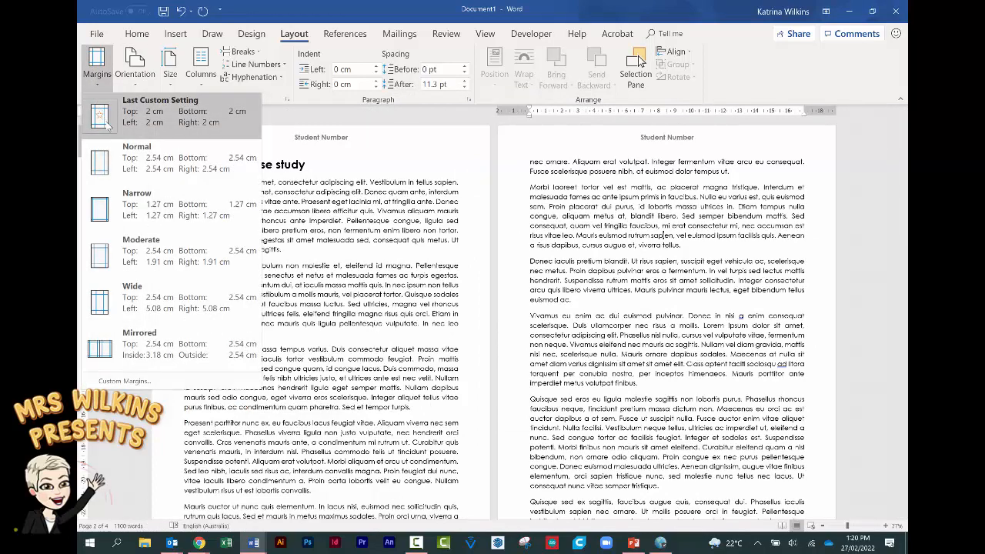
click(136, 383)
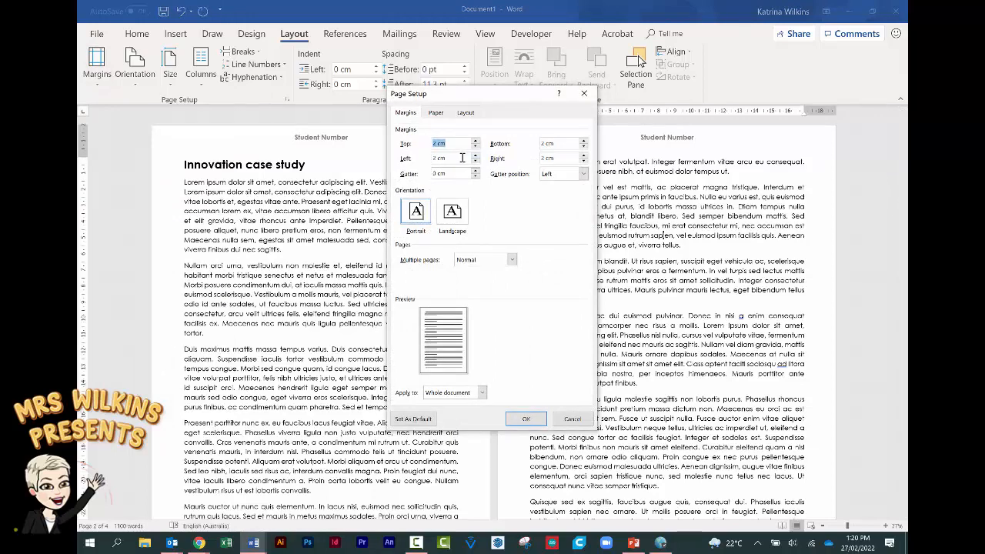
key(Escape)
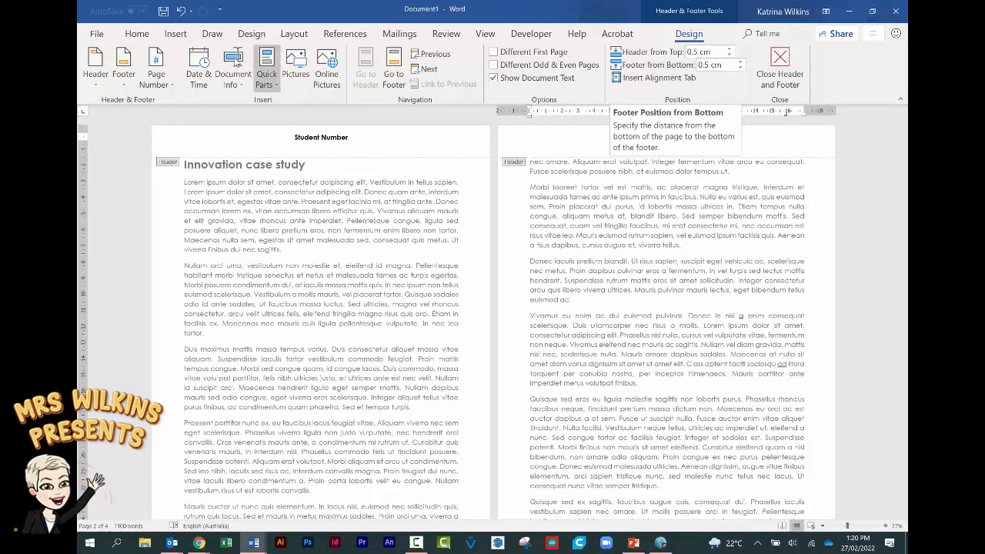
- Select the essay body from page 1 to page 3 to read its 1070-word count
click(137, 34)
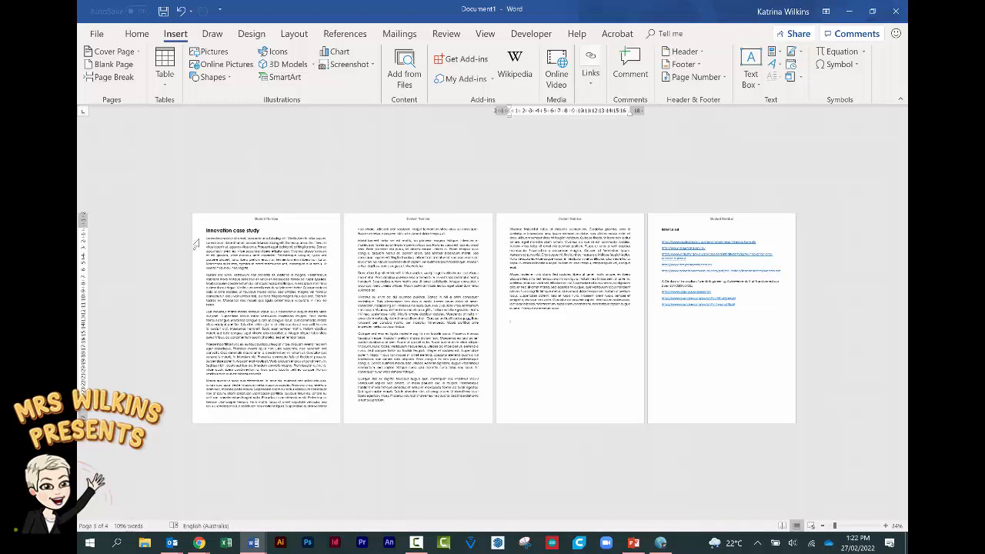
drag(207, 243, 565, 314)
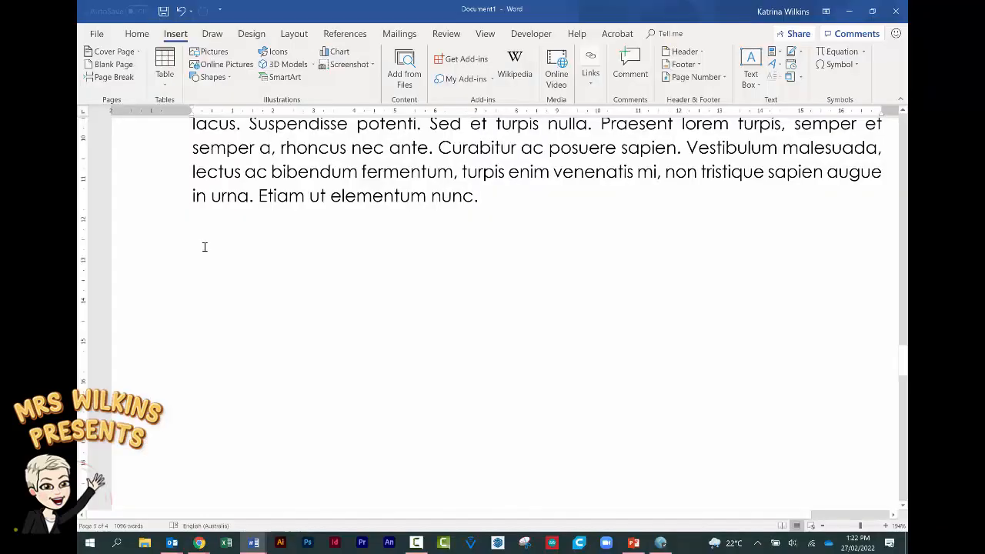
- Add a 'Word Count 1070' line with the 'Word Count' label in bold
text(Word)
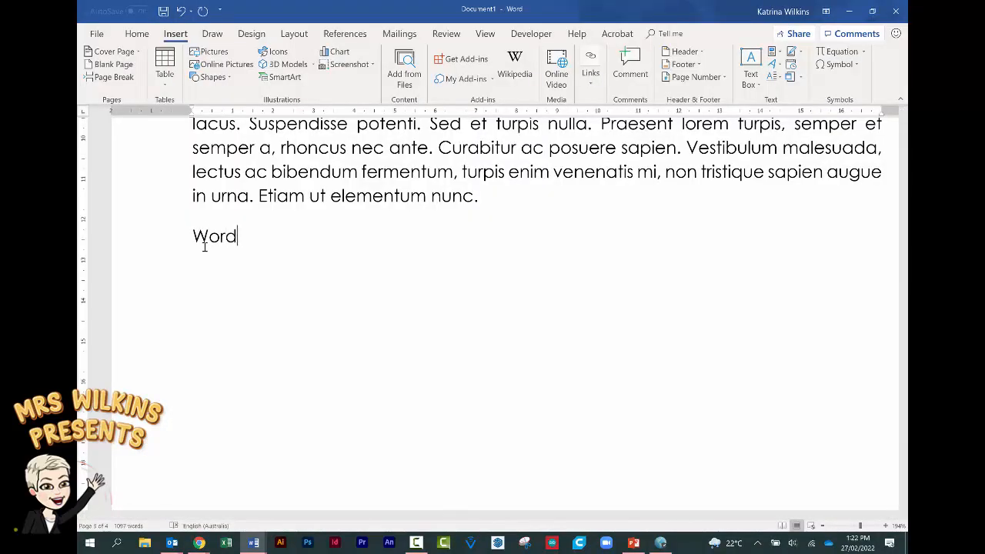
text( Count 1070)
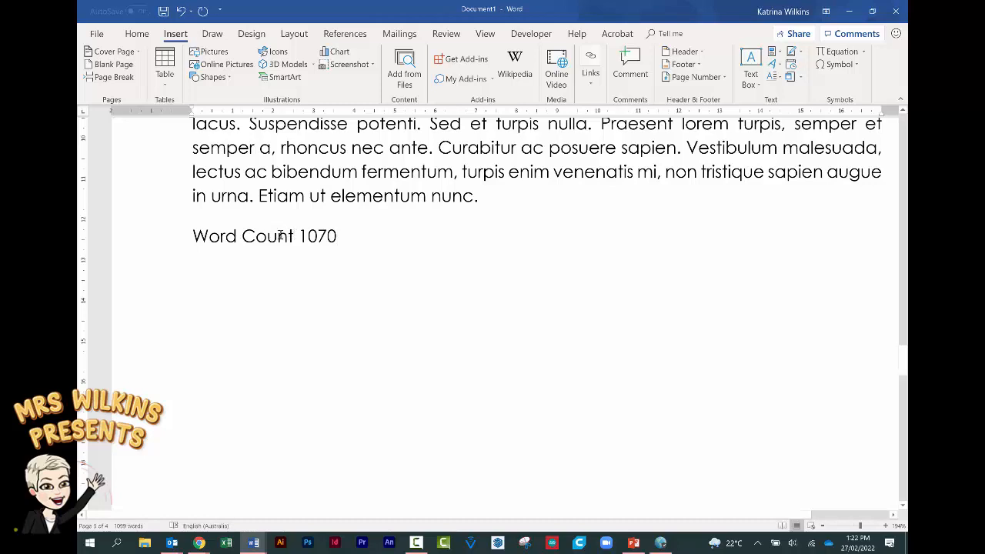
drag(295, 237, 192, 237)
key(ctrl+b)
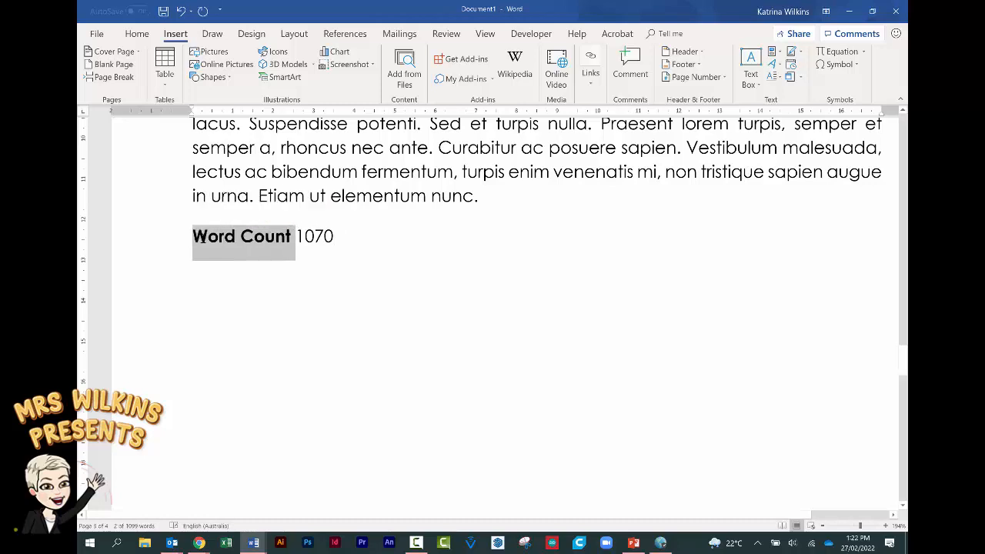
double_click(376, 348)
ctrl+scroll(377, 347, down, 5)
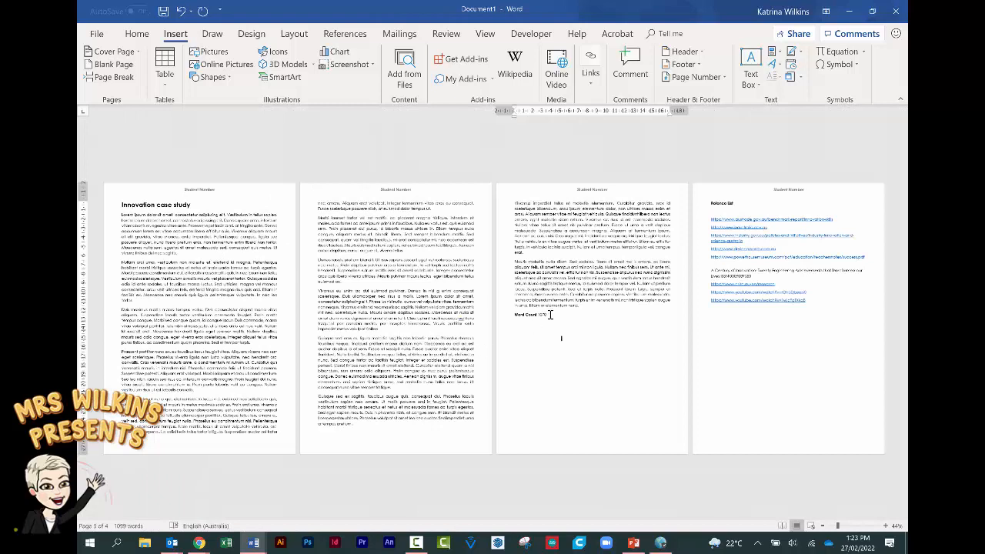
key(ctrl+End)
ctrl+scroll(546, 436, up, 5)
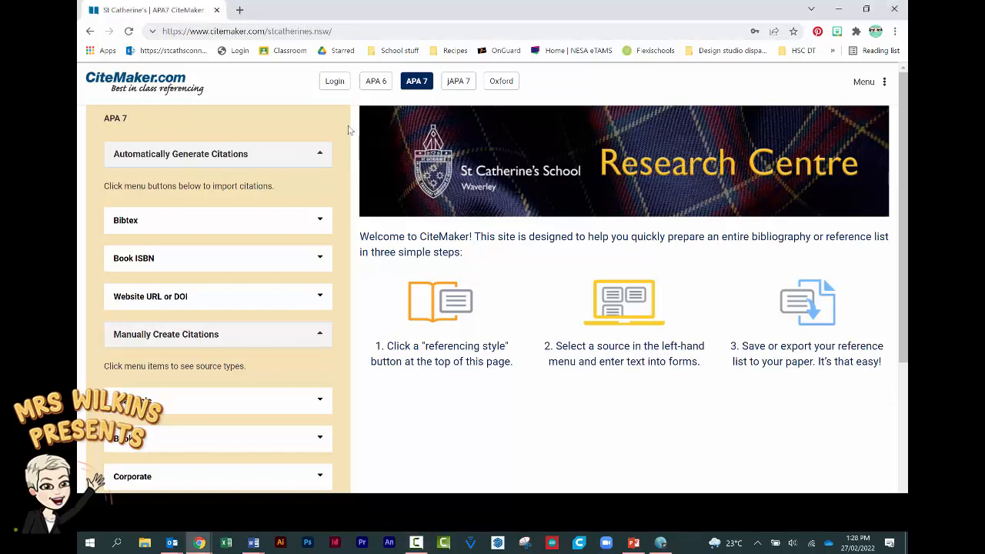
- Log back in to CiteMaker and switch the referencing style to Oxford
click(335, 81)
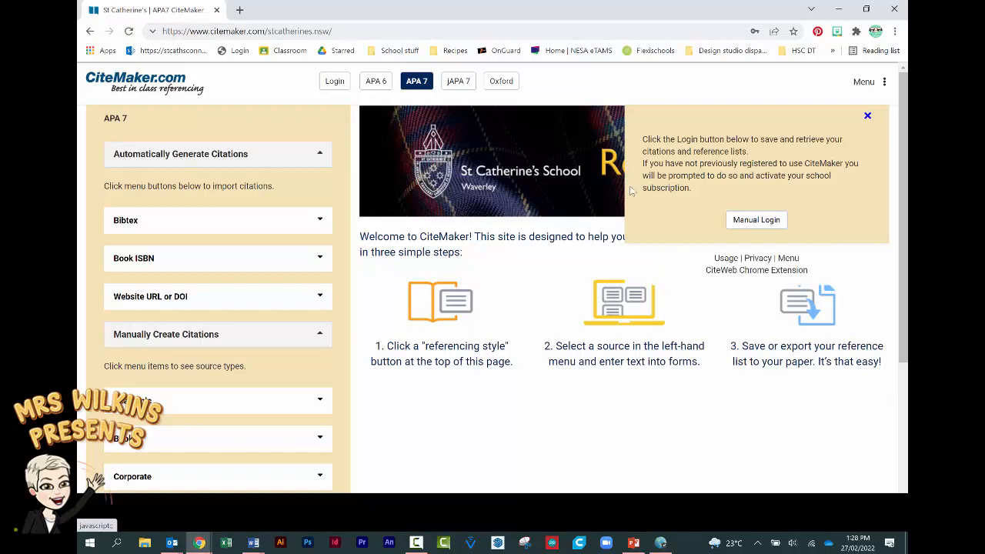
click(731, 223)
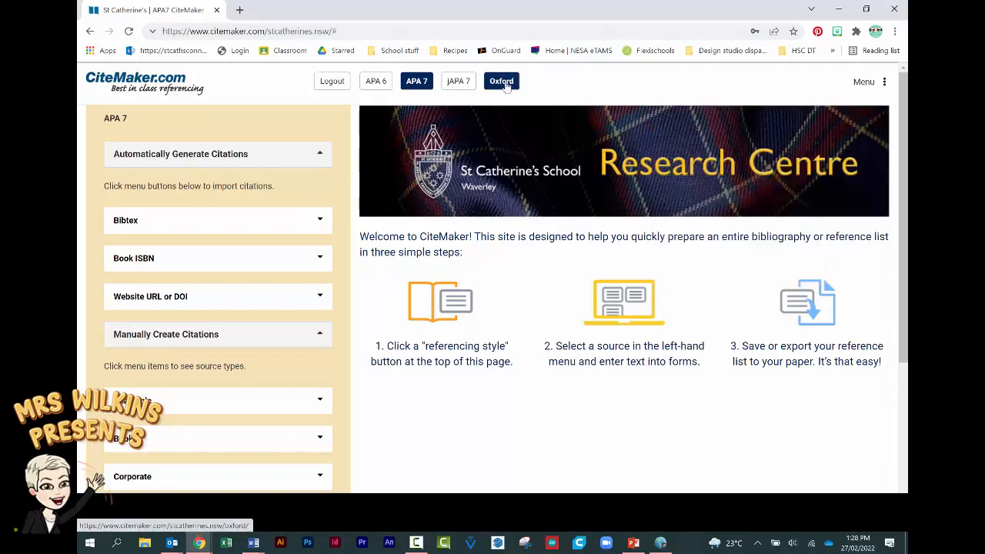
click(505, 86)
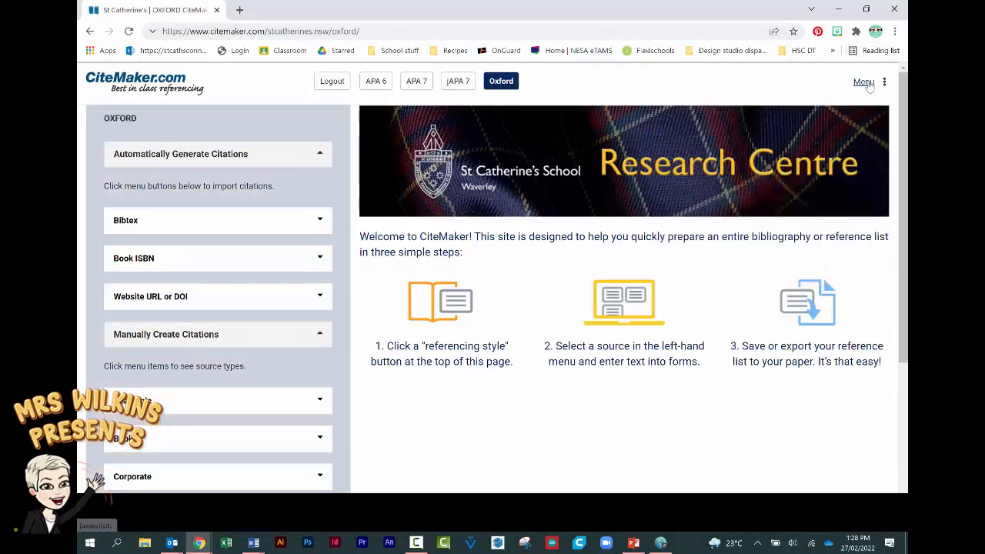
- Browse the saved myCites folders, DT and Innovation, without adding a new folder
click(865, 83)
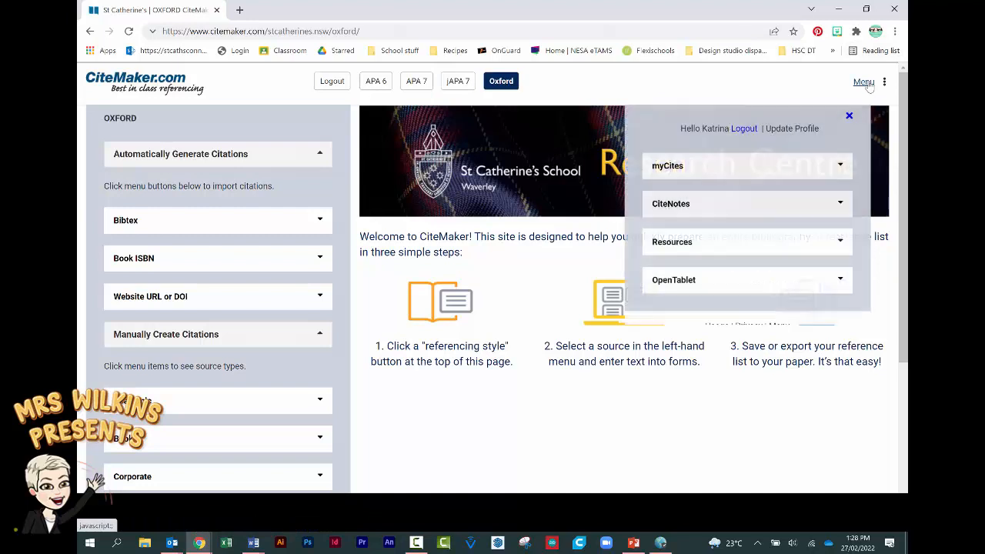
click(667, 166)
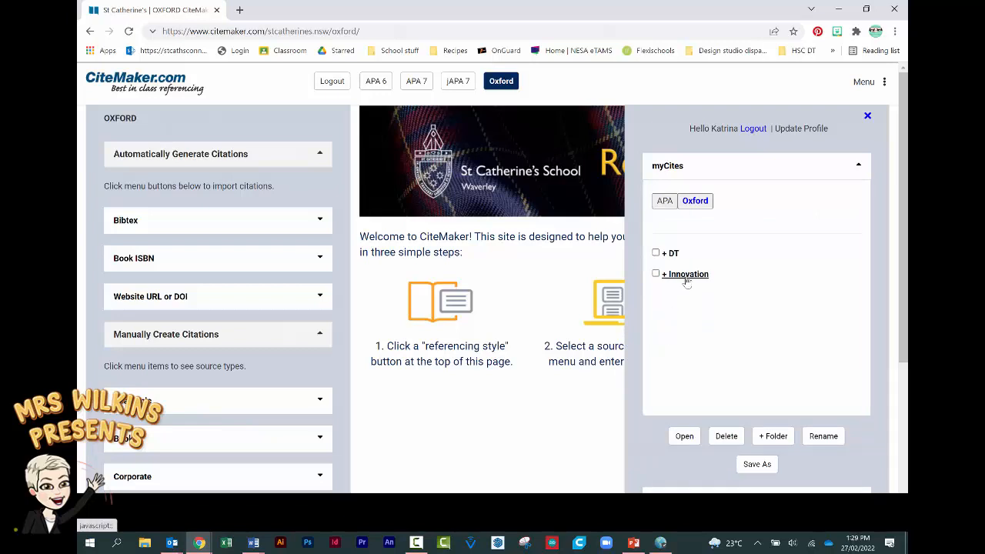
click(774, 436)
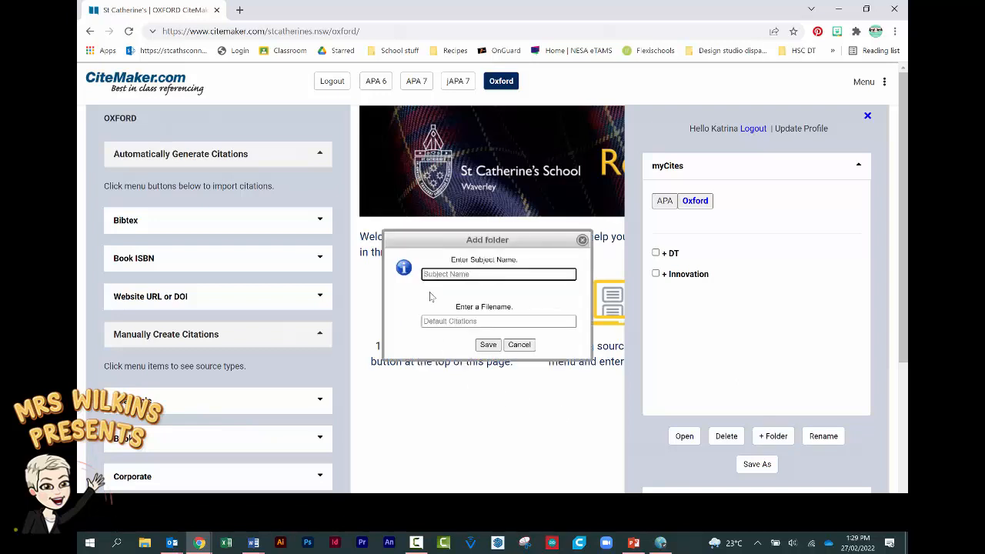
click(513, 345)
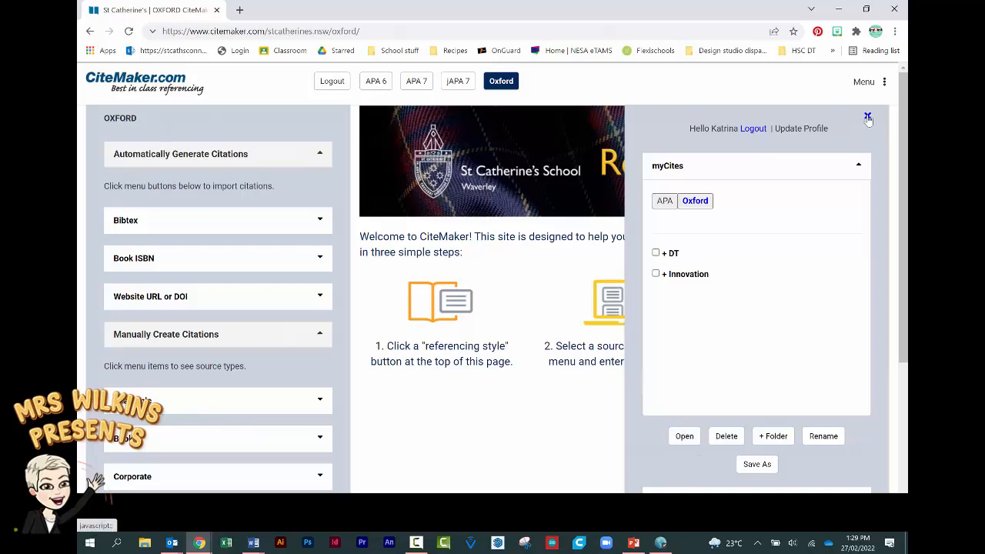
click(868, 117)
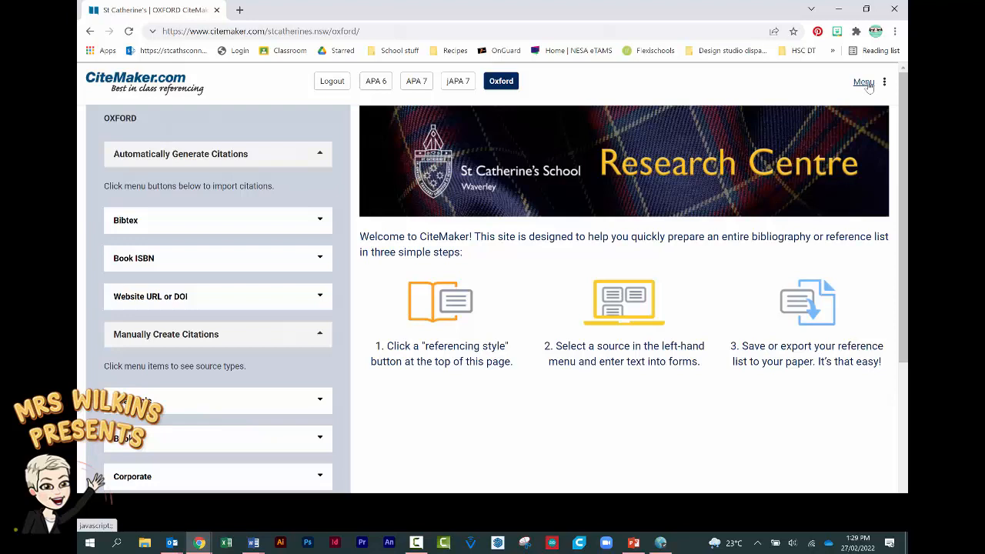
click(866, 83)
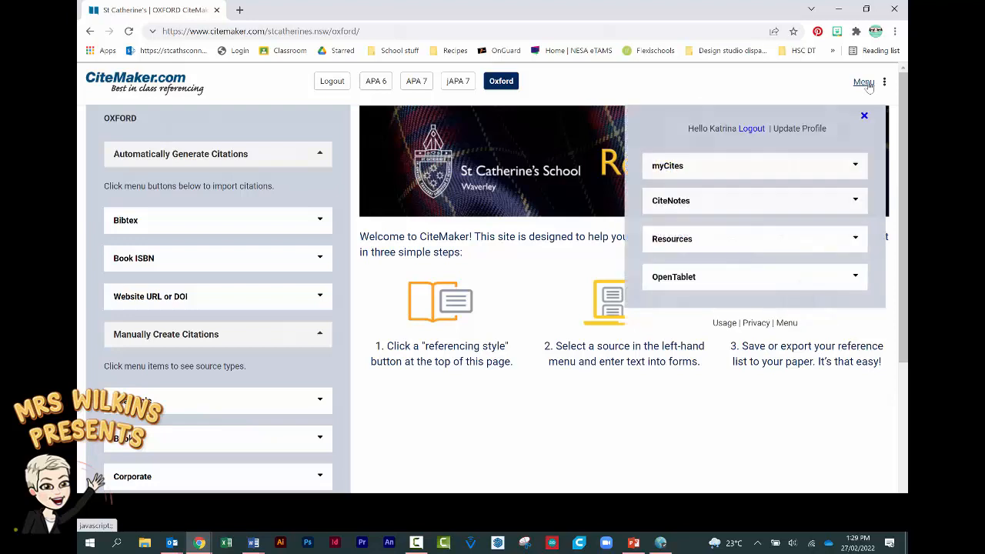
click(859, 167)
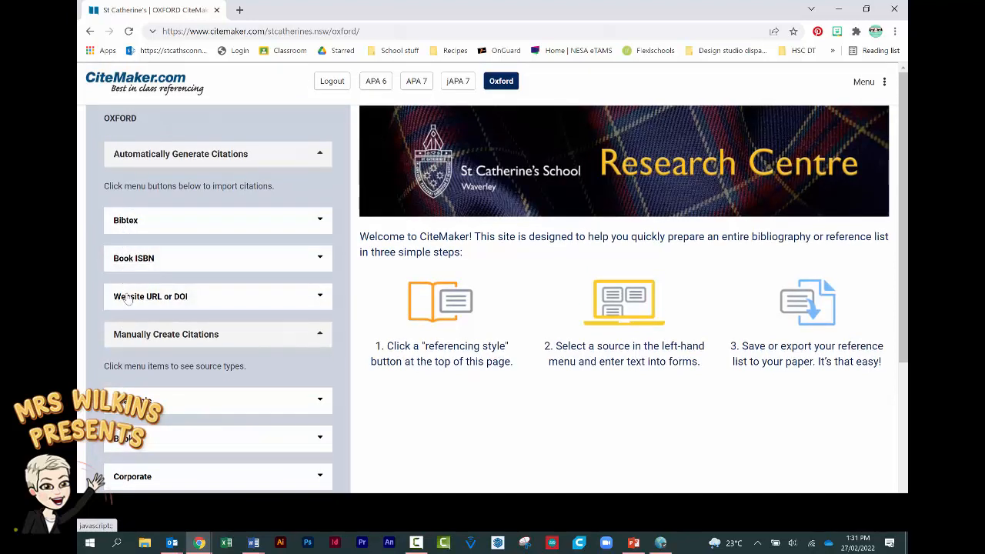
click(141, 259)
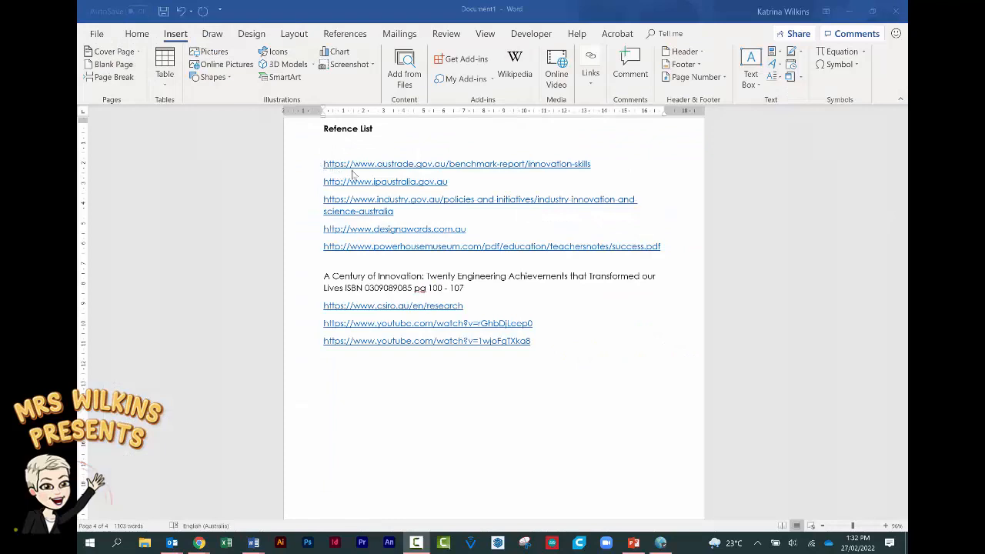
drag(364, 290, 416, 294)
key(ctrl+c)
key(alt+Tab)
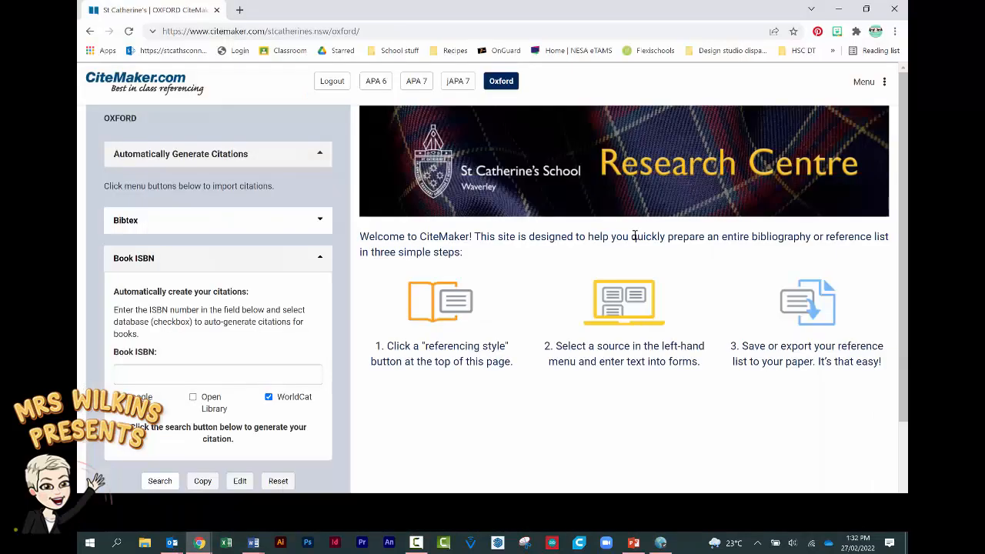
click(154, 374)
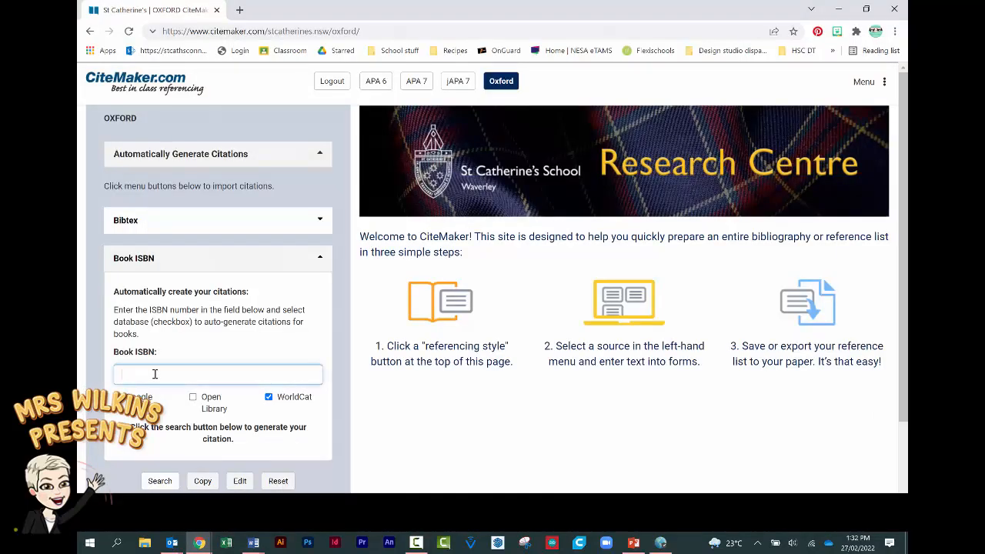
key(ctrl+v)
click(160, 480)
scroll(413, 448, down, 1)
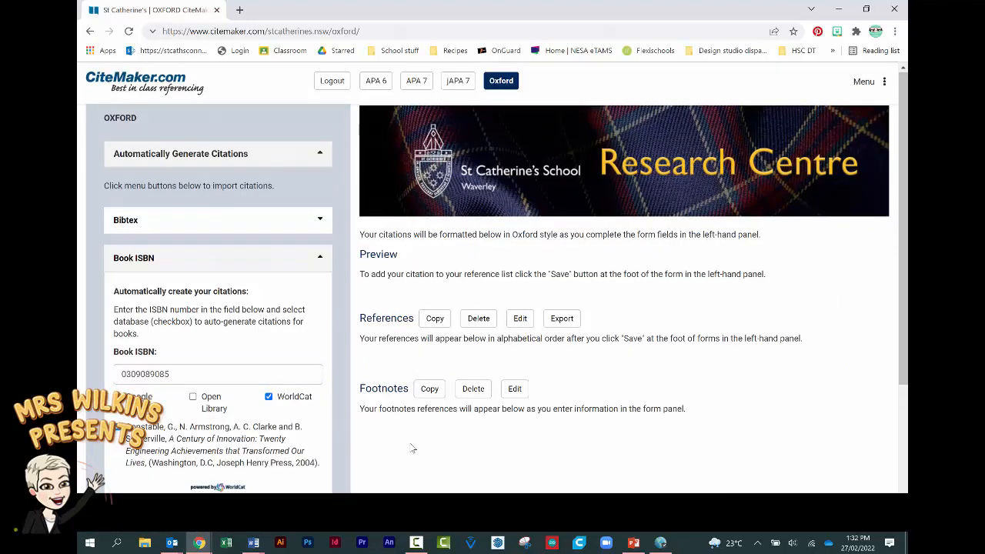
scroll(413, 448, down, 3)
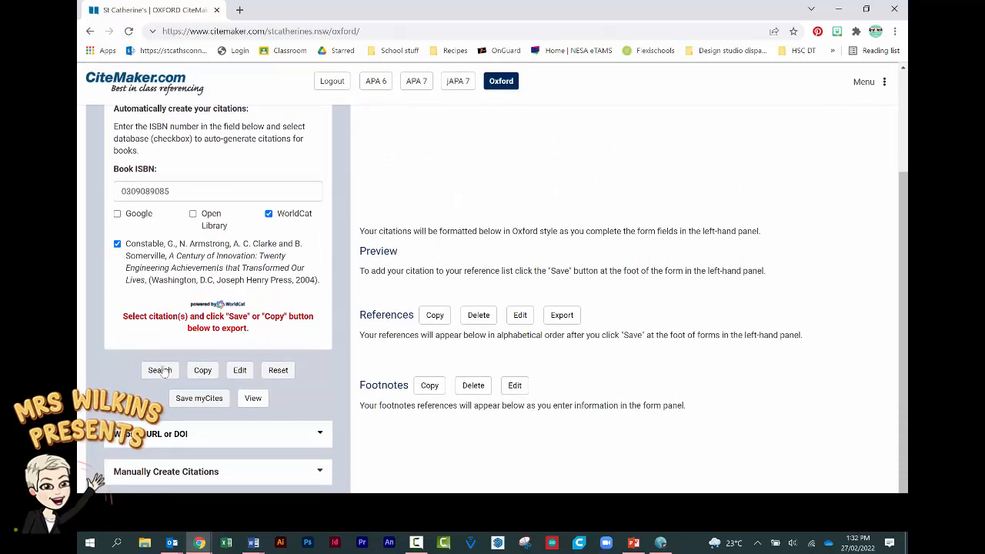
- Save the book's Oxford citation to myCites in the Innovation folder
click(189, 401)
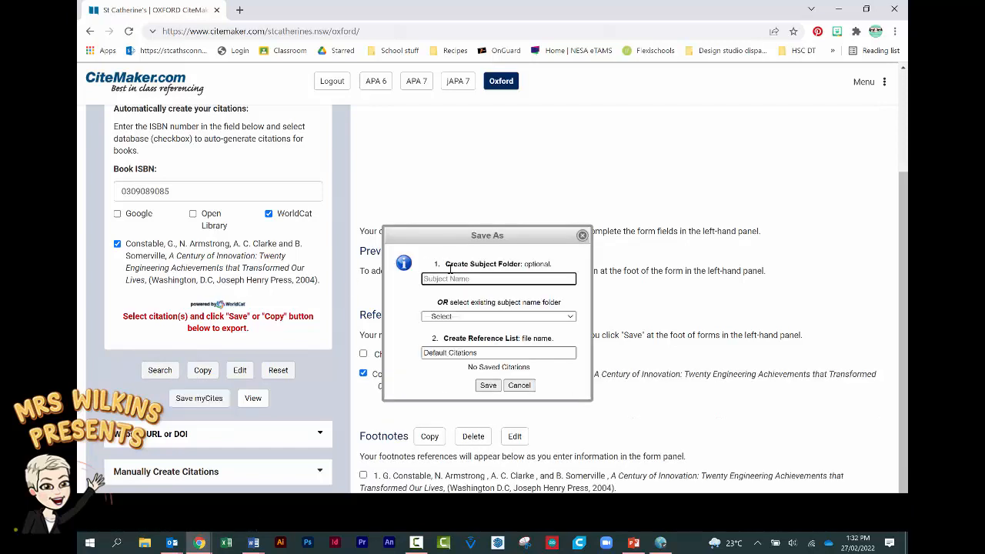
click(470, 317)
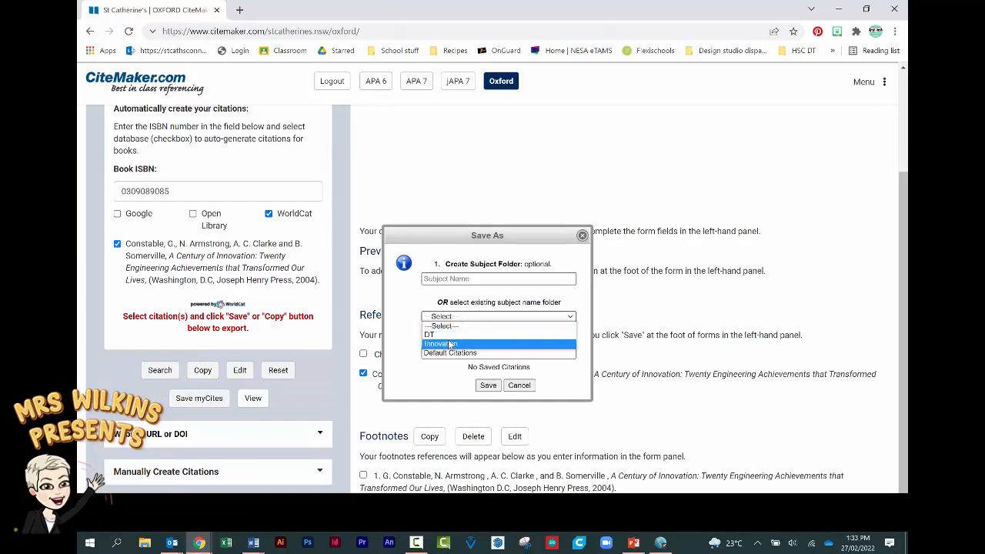
click(450, 344)
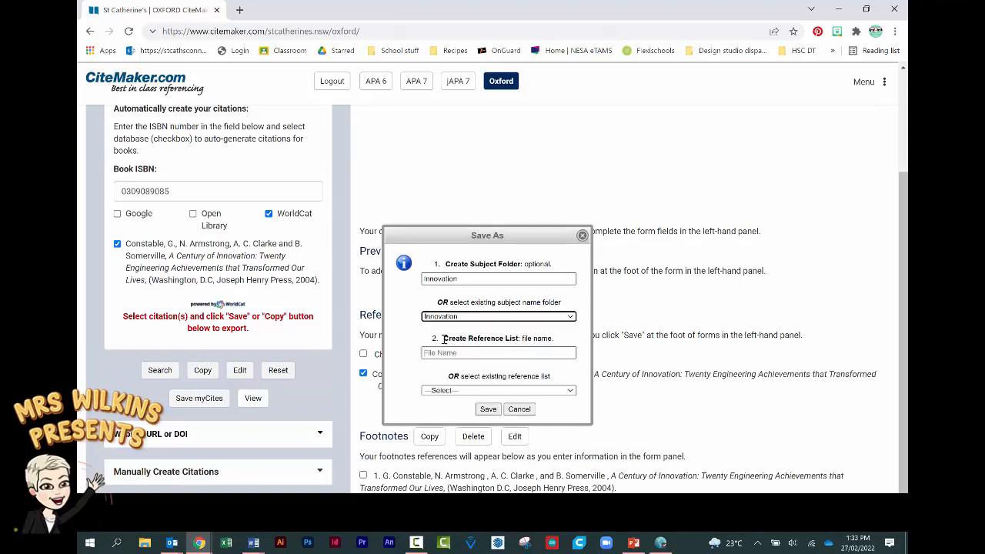
click(489, 410)
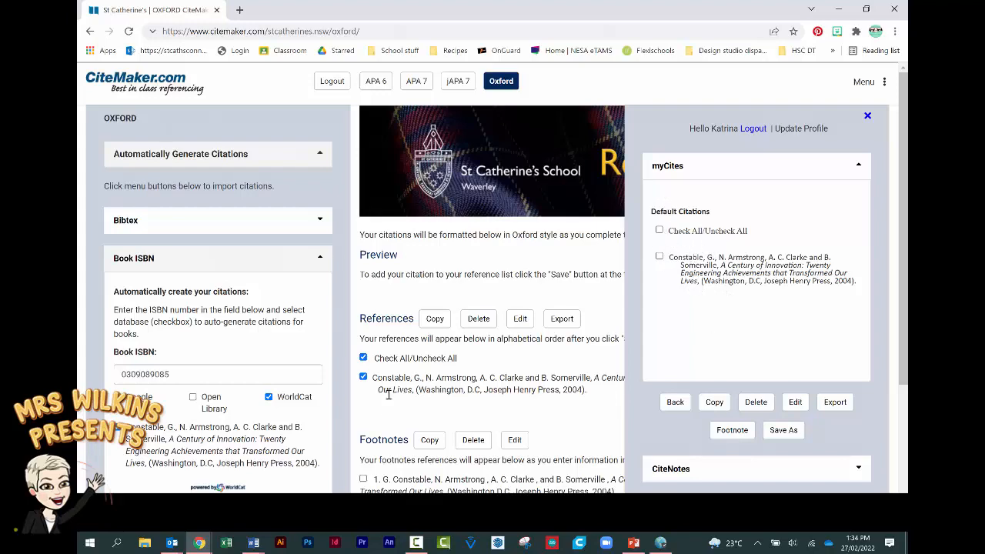
scroll(418, 393, down, 3)
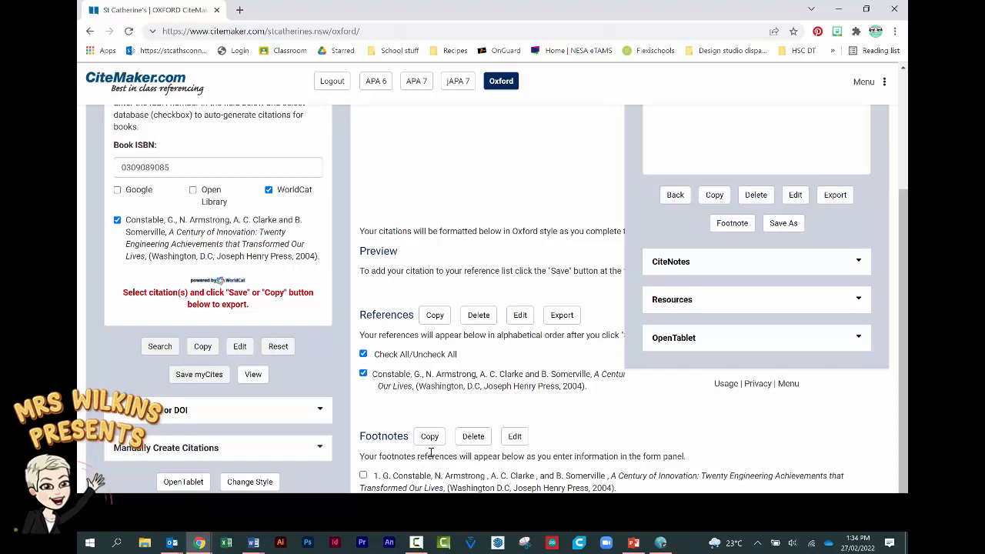
scroll(392, 329, up, 3)
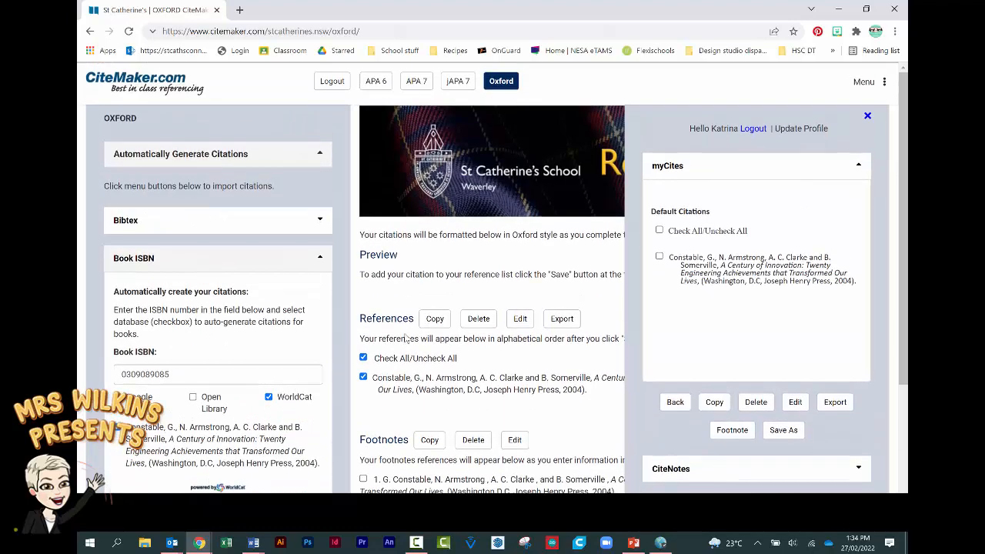
click(320, 260)
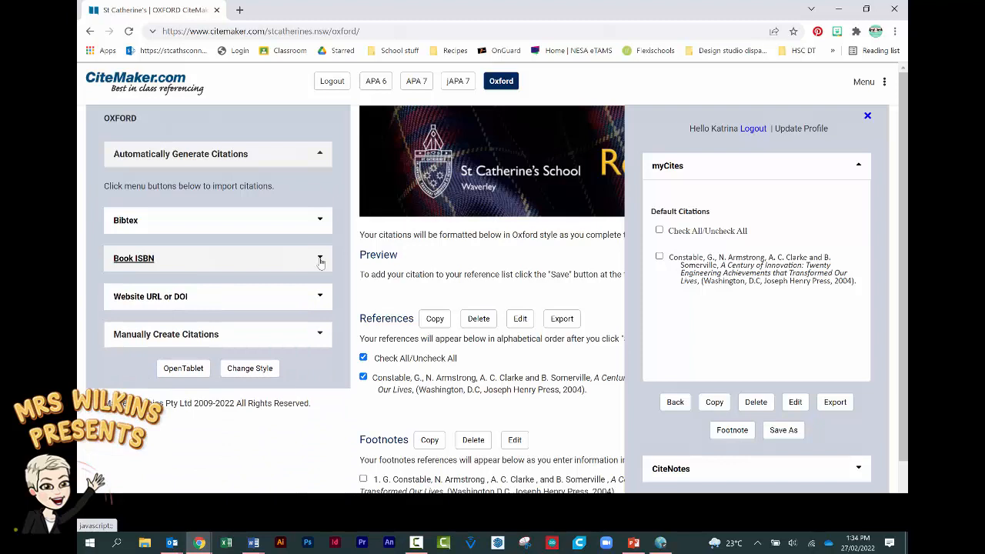
- Generate a citation by searching the Australia Innovates YouTube link under Website URL or DOI
click(317, 299)
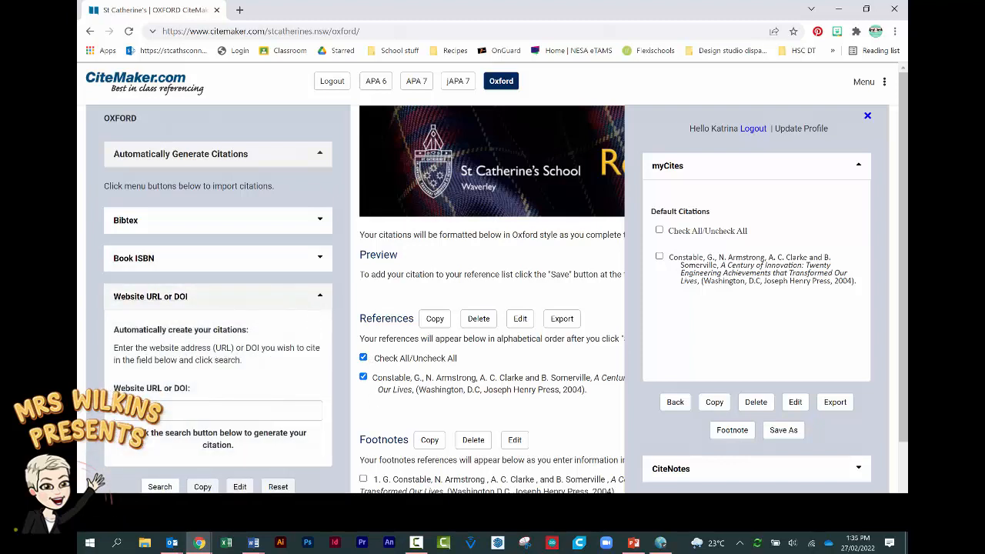
click(230, 410)
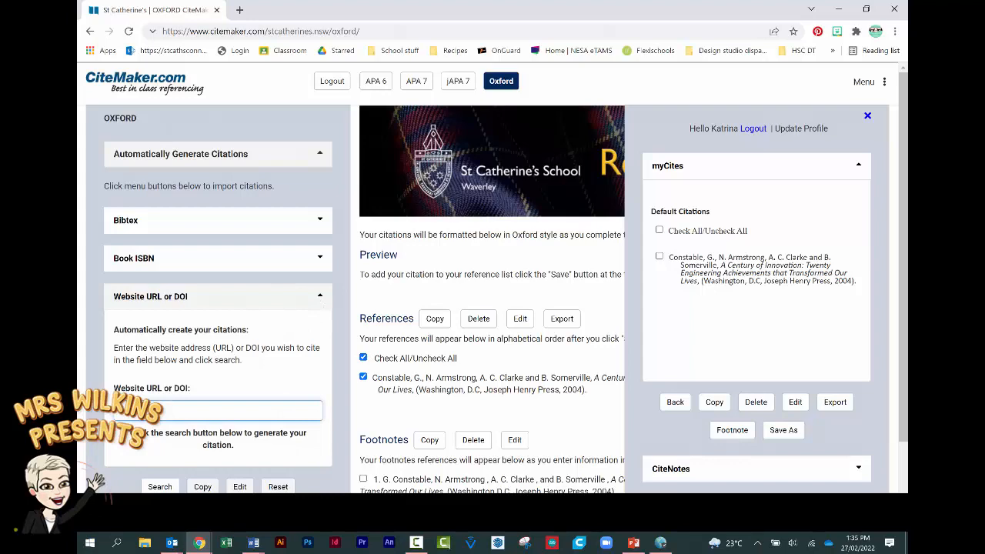
text(https://www.youtube.com/watch?v=rGhbDjLeep0)
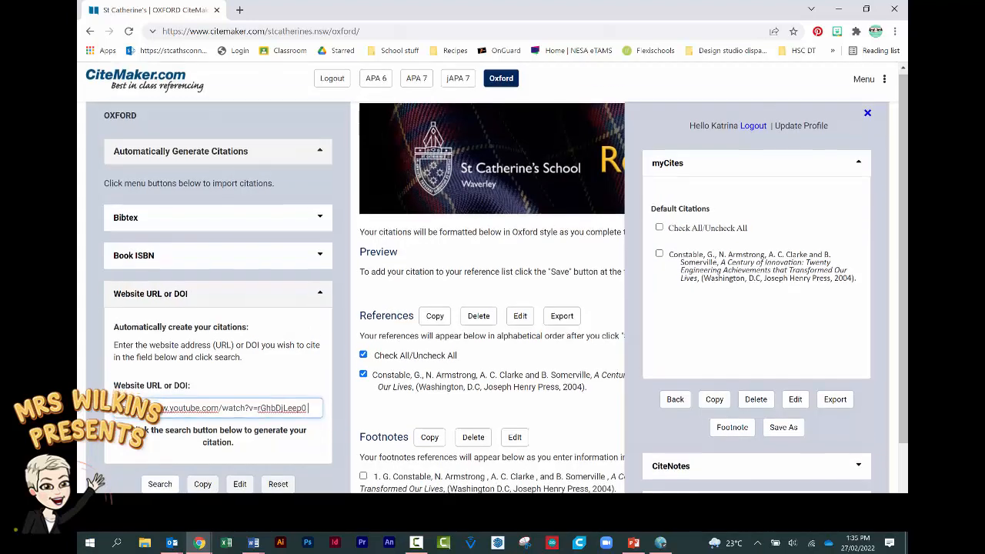
scroll(146, 446, down, 1)
click(155, 466)
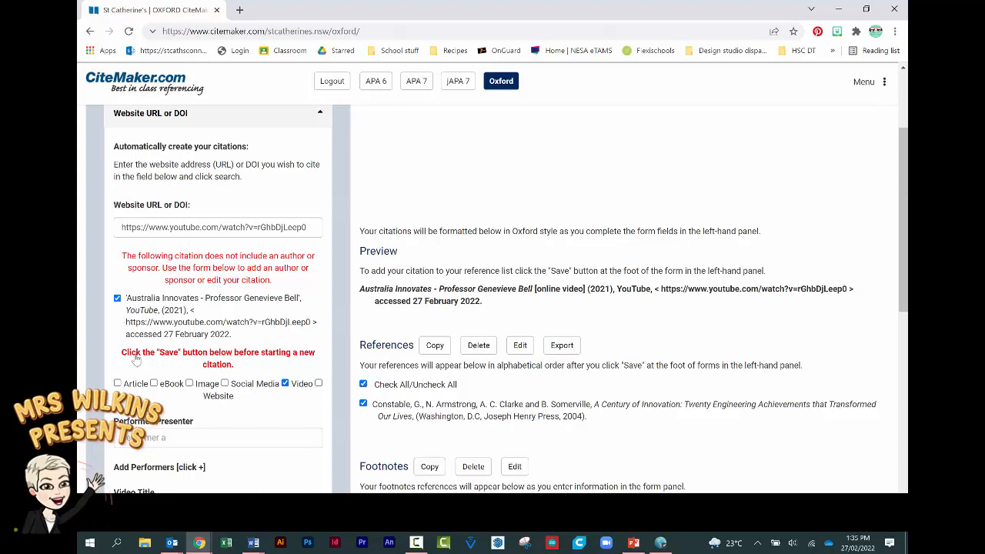
- Save the video's Oxford citation to myCites in the Innovation folder
scroll(163, 393, down, 2)
scroll(154, 405, down, 7)
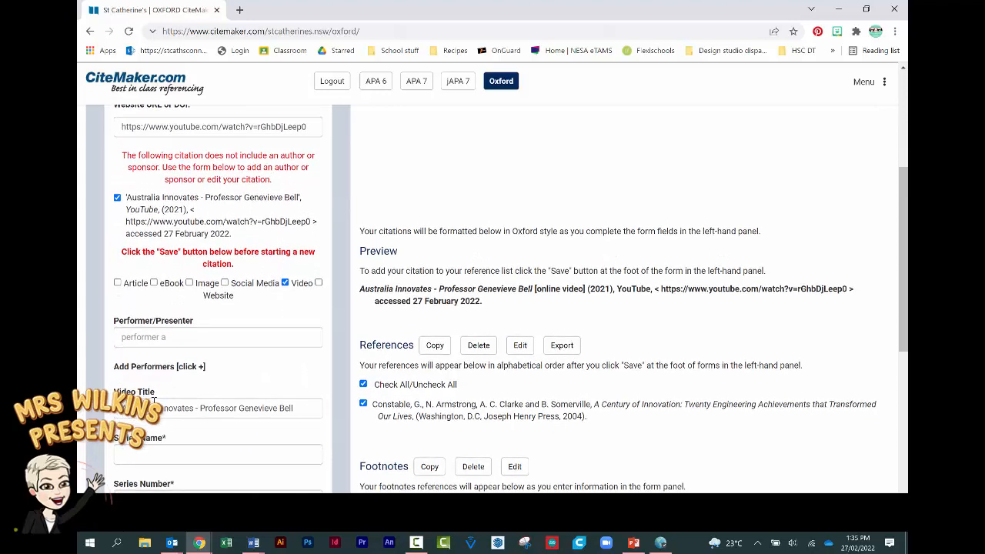
scroll(154, 402, down, 4)
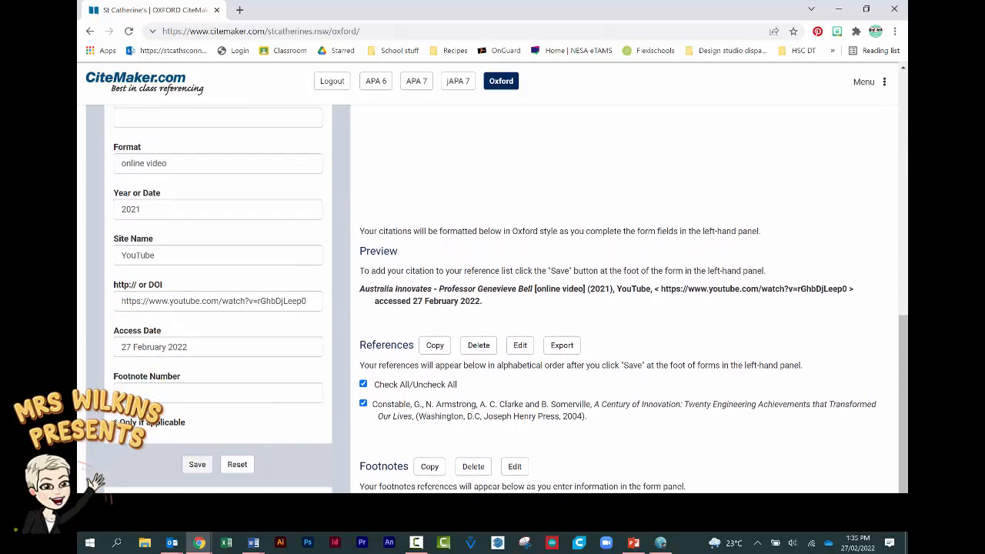
click(197, 404)
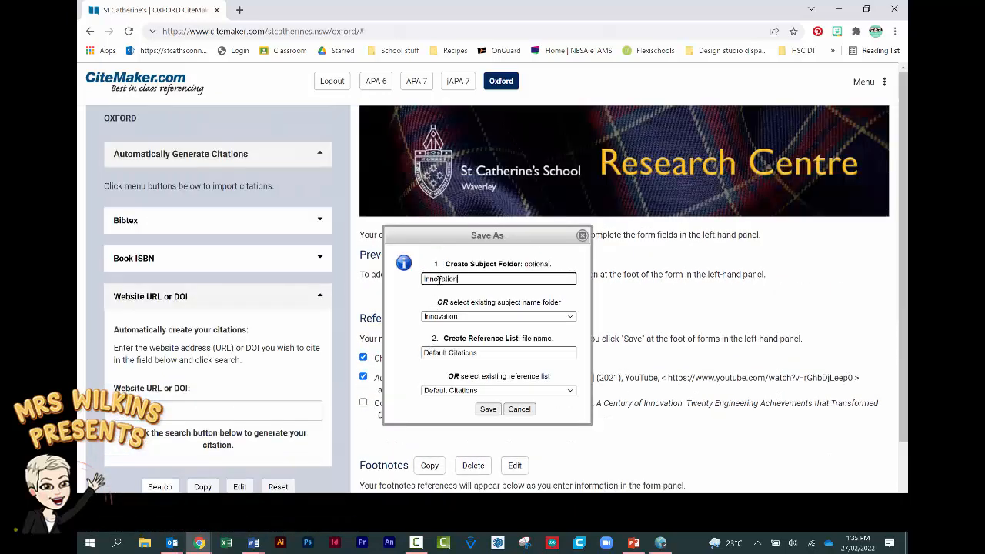
click(490, 409)
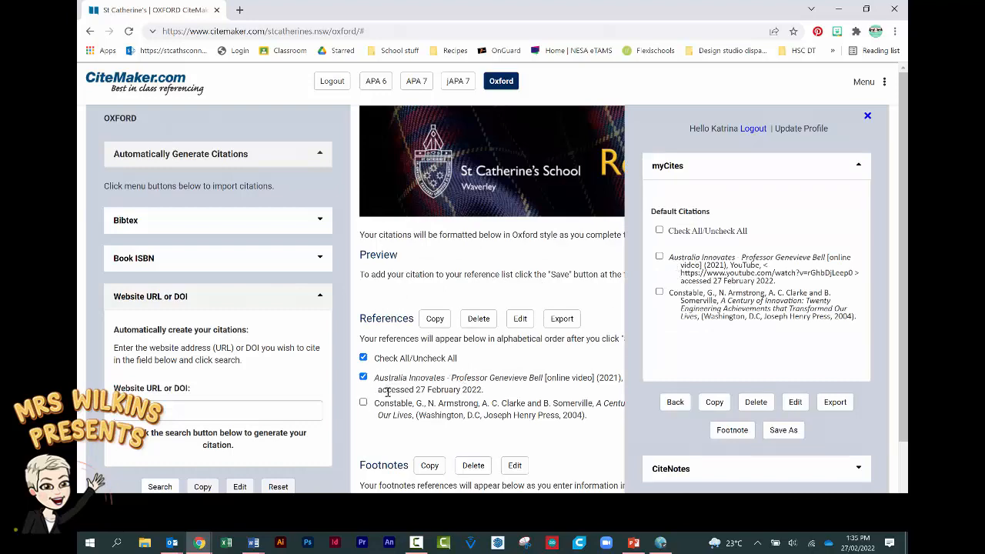
scroll(388, 416, down, 3)
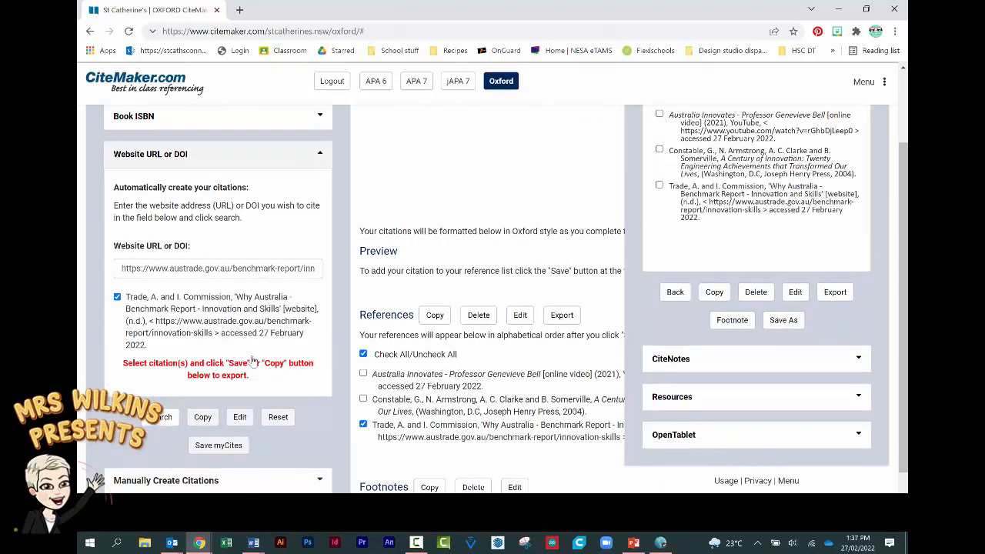
- Reset the search and generate a citation from the CSIRO research page URL
click(277, 416)
click(253, 543)
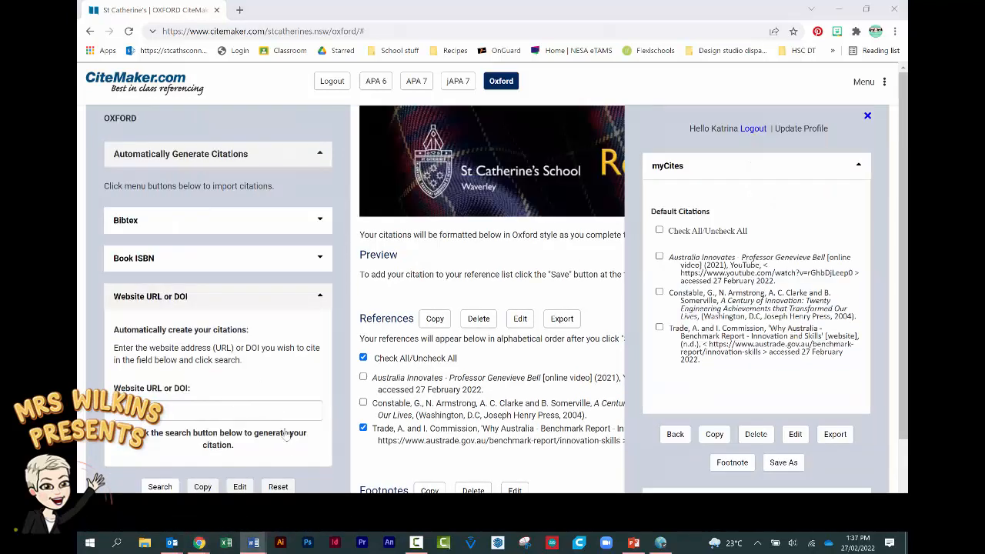
click(185, 411)
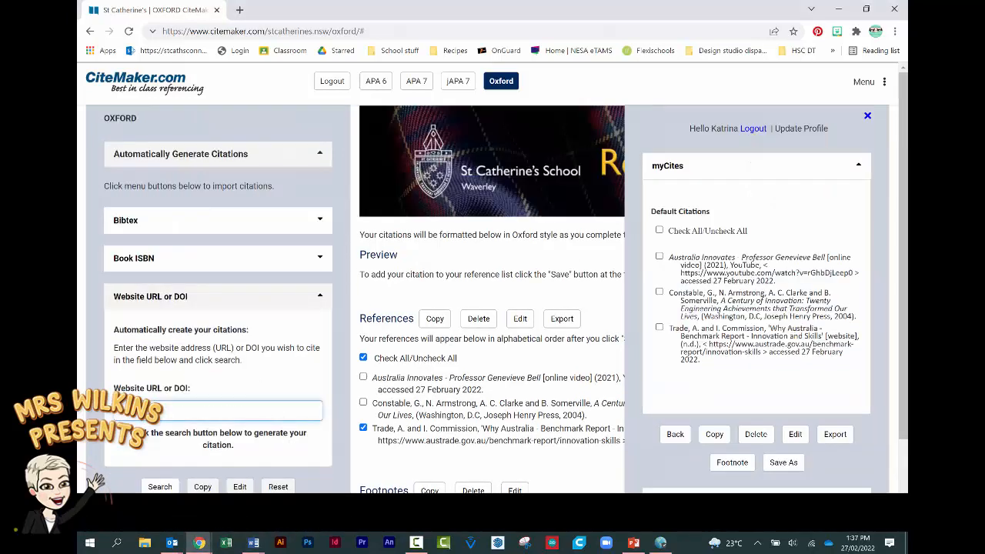
key(ctrl+v)
click(161, 484)
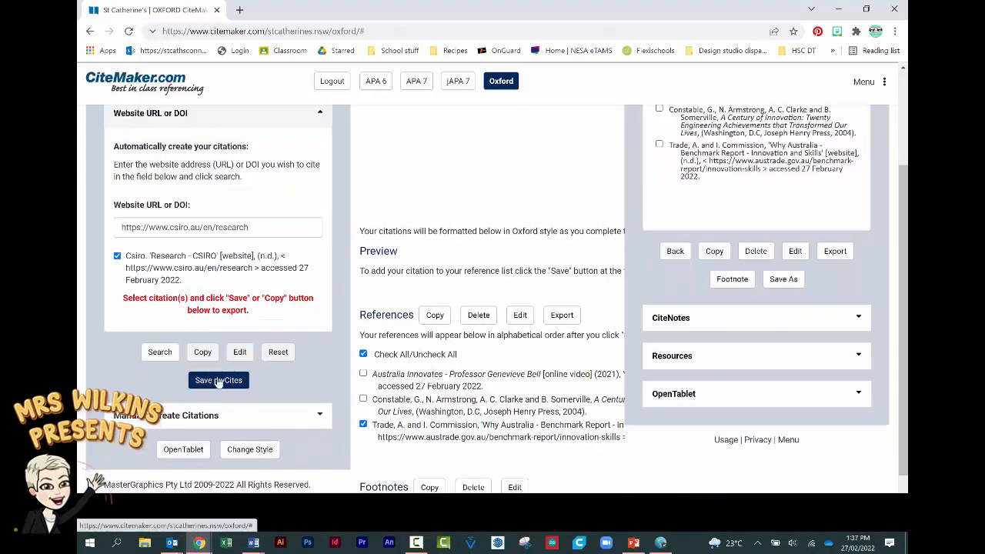
- Save the CSIRO citation to the Innovation folder and tick all six saved citations
click(218, 381)
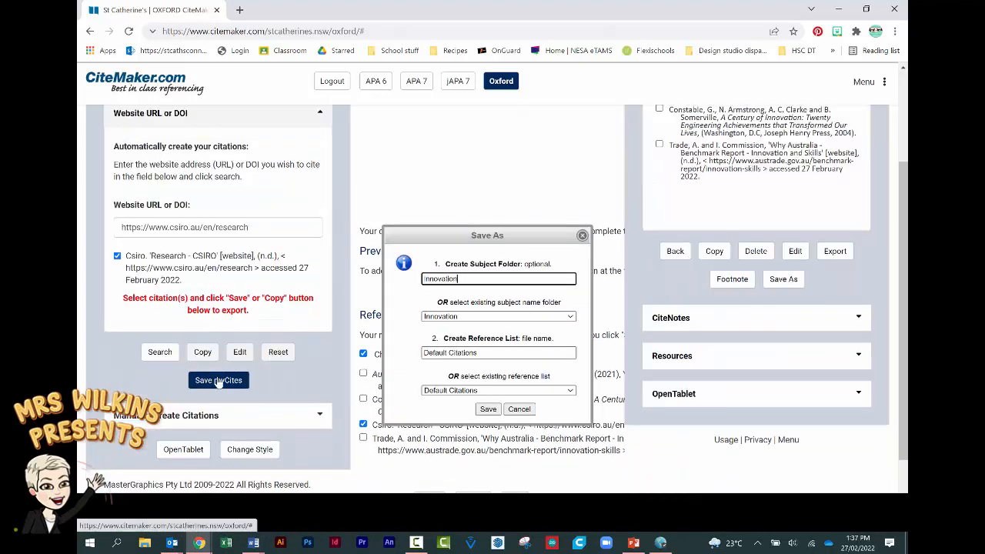
click(485, 413)
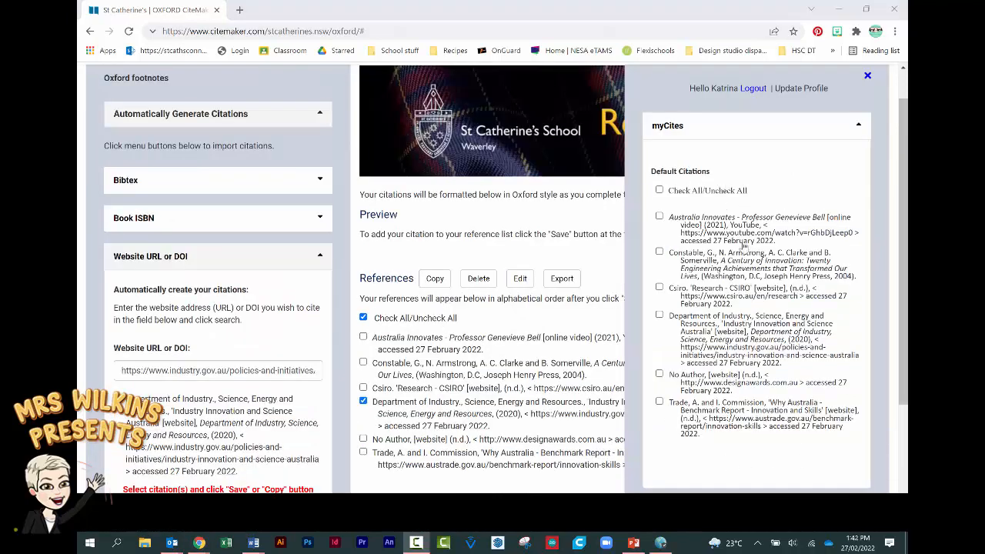
click(659, 189)
scroll(724, 212, down, 2)
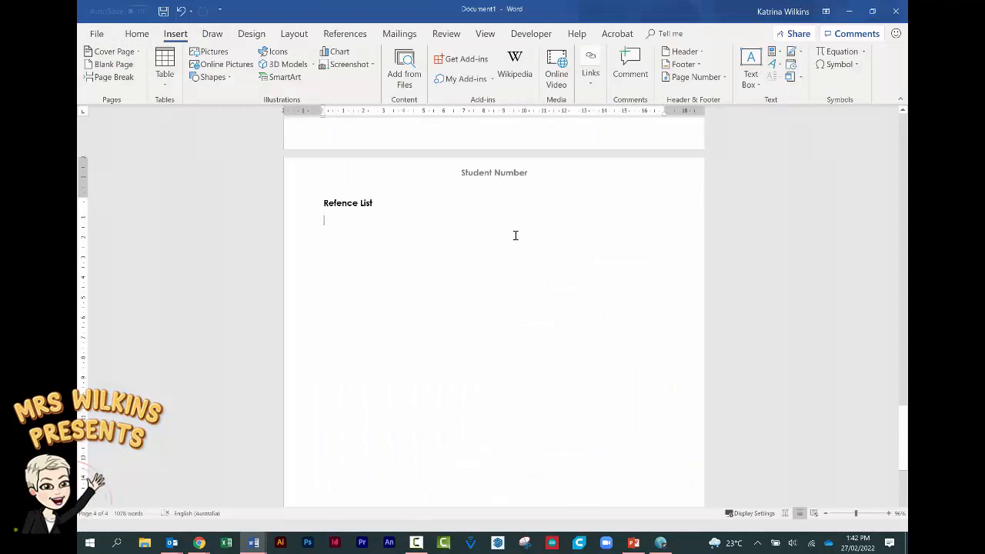
- Paste the six Oxford citations under the Refence List heading and select them
text(Australia Innovates - Professor Genevieve Bell [online video] (2021), YouTube, < https://www.youtube.com/watch?v=rGhbDjLeep0 > accessed 27 February 2022. Constable, G., N. Armstrong, A. C. Clarke and B. Somerville, A Century of Innovation: Twenty Engineering Achievements that Transformed Our Lives, (Washington, D.C, Joseph Henry Press, 2004). Csiro, 'Research - CSIRO' [website], (n.d.), < https://www.csiro.au/en/research > accessed 27 February 2022. Department of Industry, Science, Energy and Resources., 'Industry Innovation and Science Australia' [website], Department of Industry, Science, Energy and Resources, (2020), < https://www.industry.gov.au/policies-and-initiatives/industry-innovation-and-science-australia > accessed 27 February 2022. No Author, [website] (n.d.), < http://www.designawards.com.au > accessed 27 February 2022. Trade, A. and I. Commission, 'Why Australia Benchmark Report Innovation and Skills' [website], (n.d.), < https://www.austrade.gov.au/benchmark-report/innovation-skills > accessed 27 February 2022.)
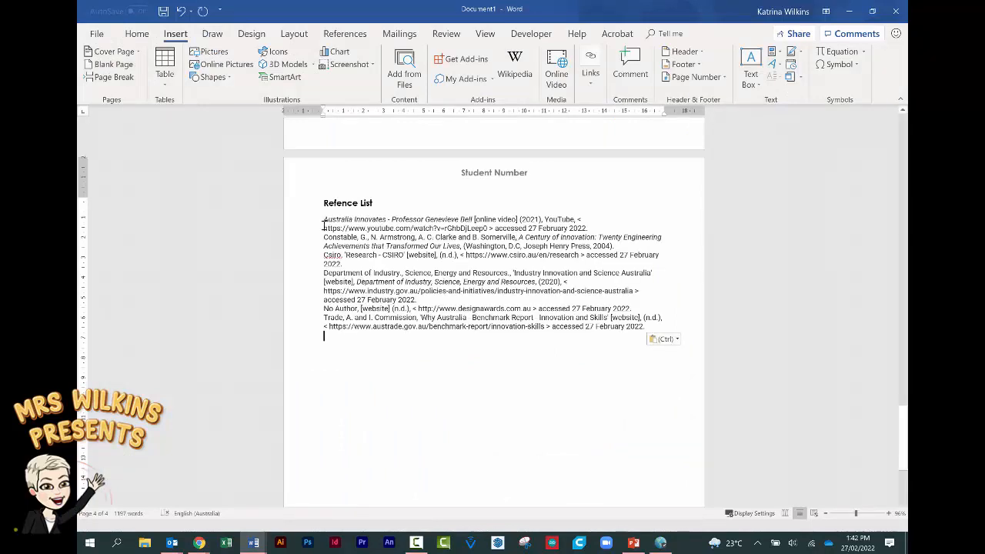
drag(323, 219, 654, 330)
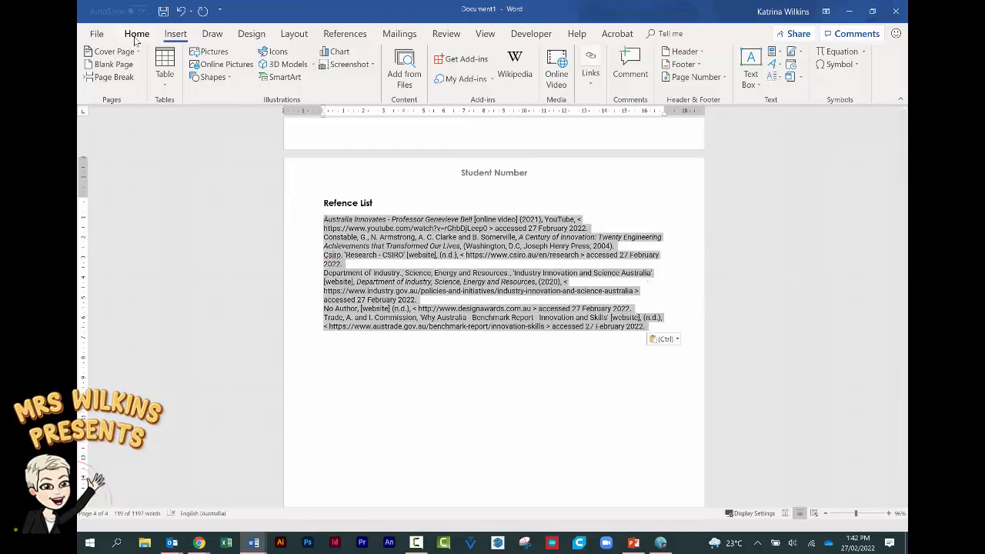
- Format the selected references as Century Gothic 12 pt with 1.15 line spacing
click(136, 34)
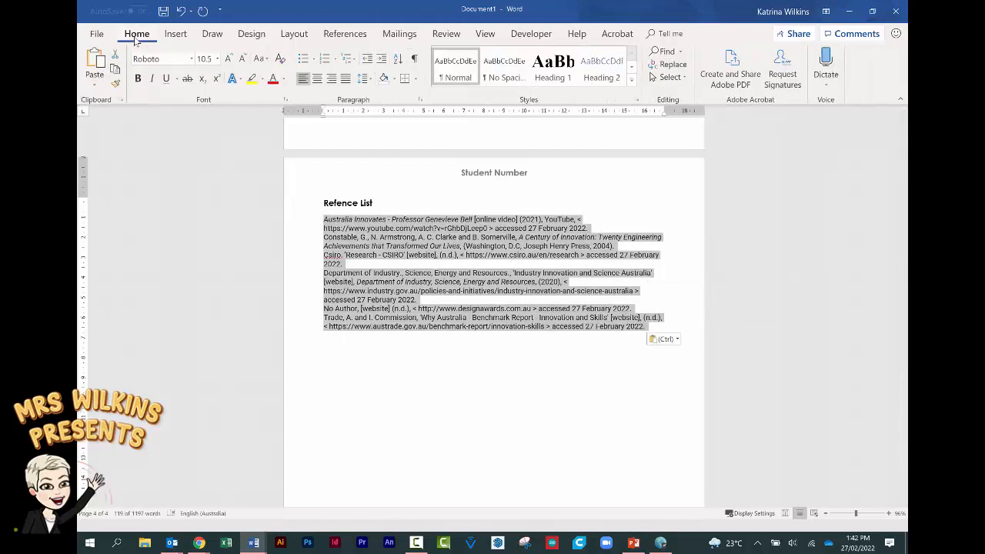
click(191, 60)
click(198, 127)
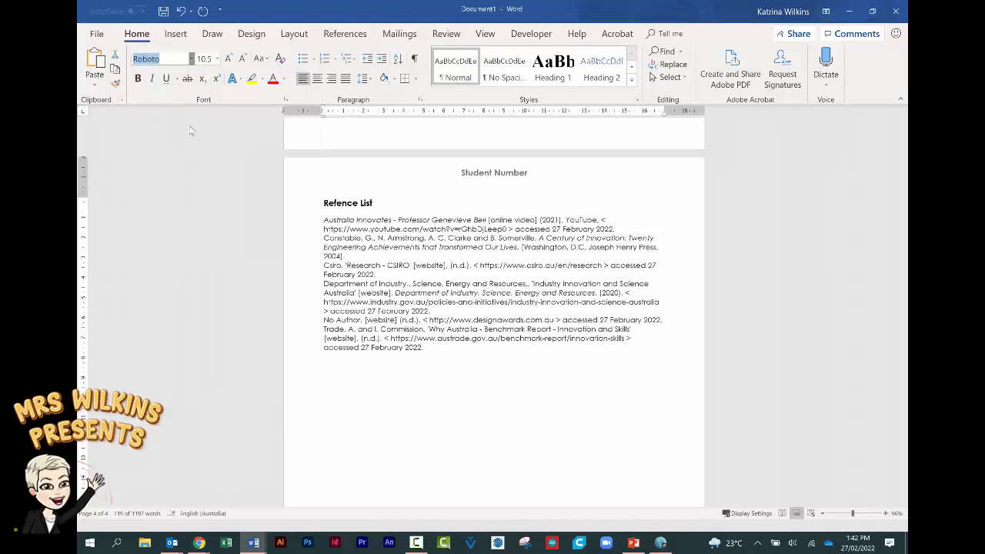
click(217, 59)
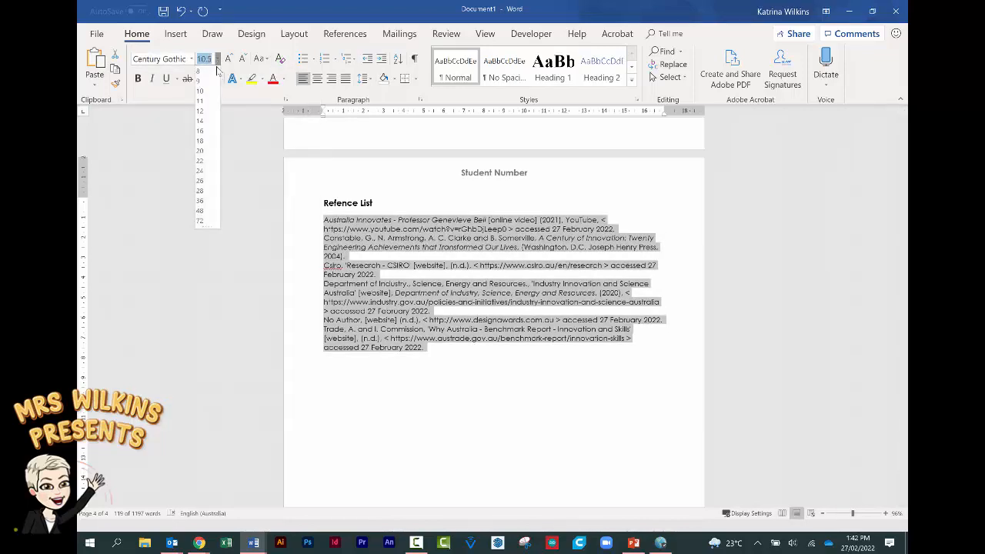
click(211, 110)
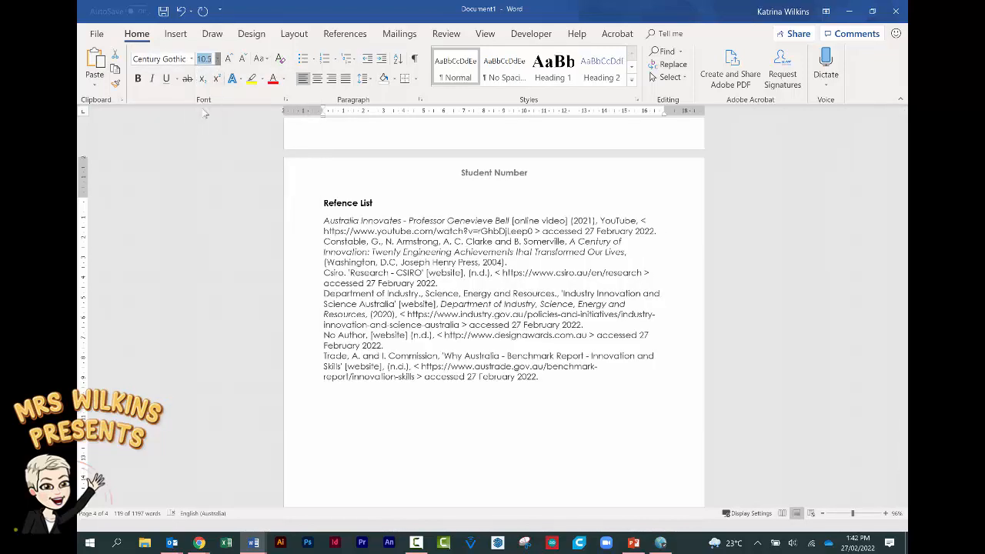
click(367, 79)
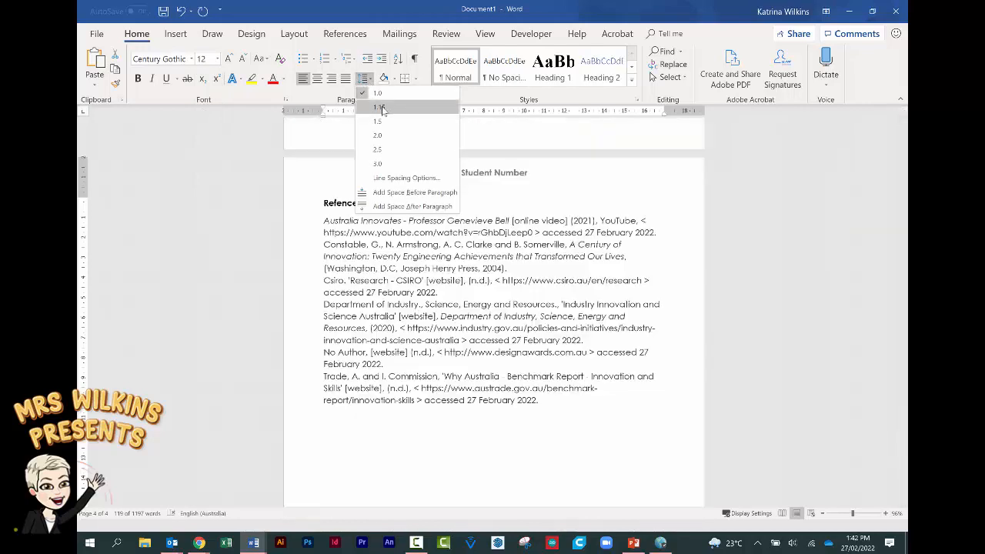
click(383, 110)
- Add a blank line after each reference, including the CSIRO, Department of Industry and Constable entries
click(667, 242)
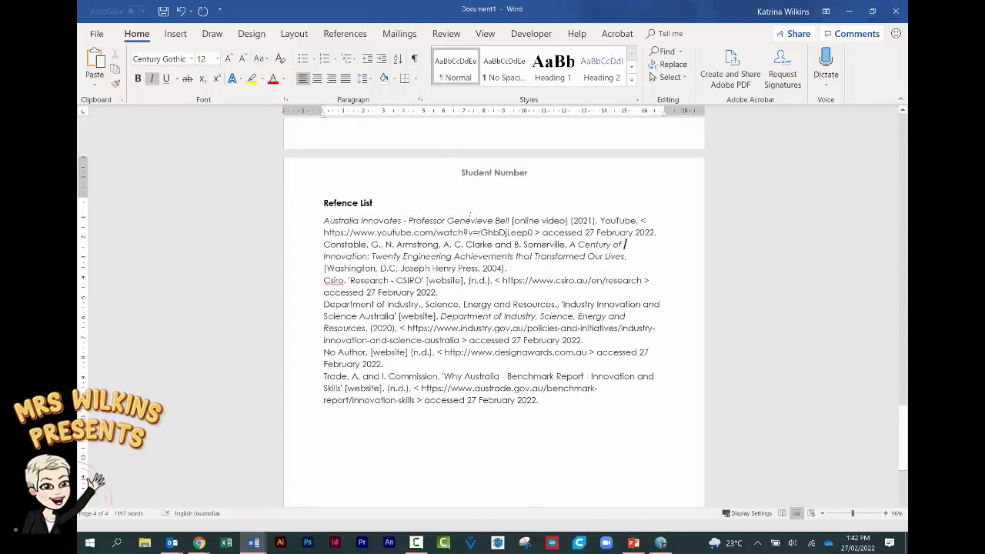
click(665, 231)
key(Return)
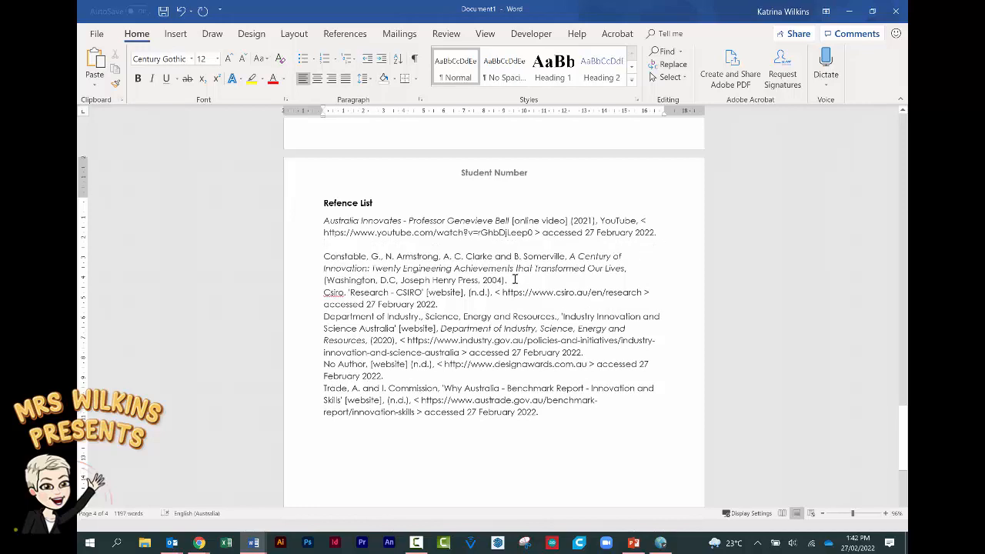
click(442, 305)
key(Return)
click(605, 364)
key(Return)
click(400, 399)
key(Return)
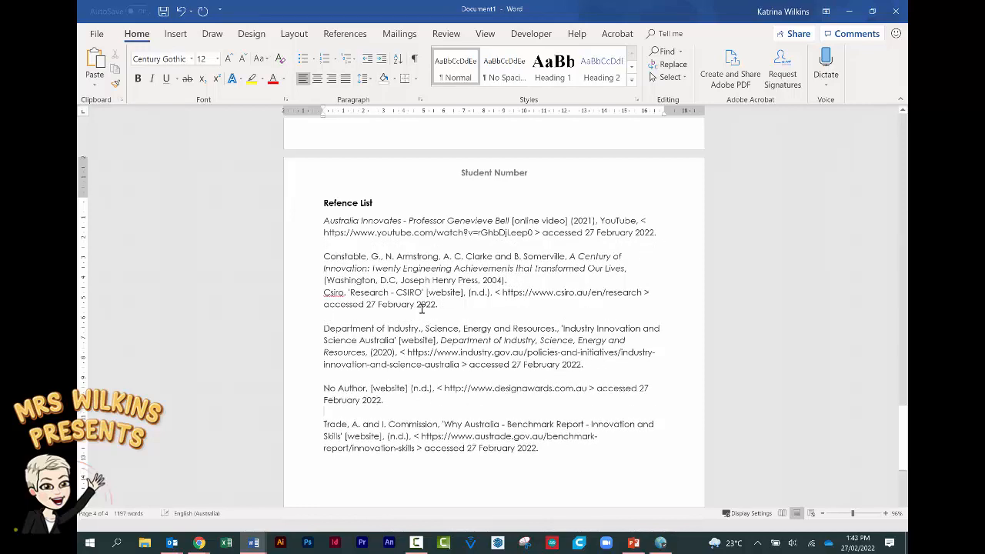
click(510, 281)
key(Return)
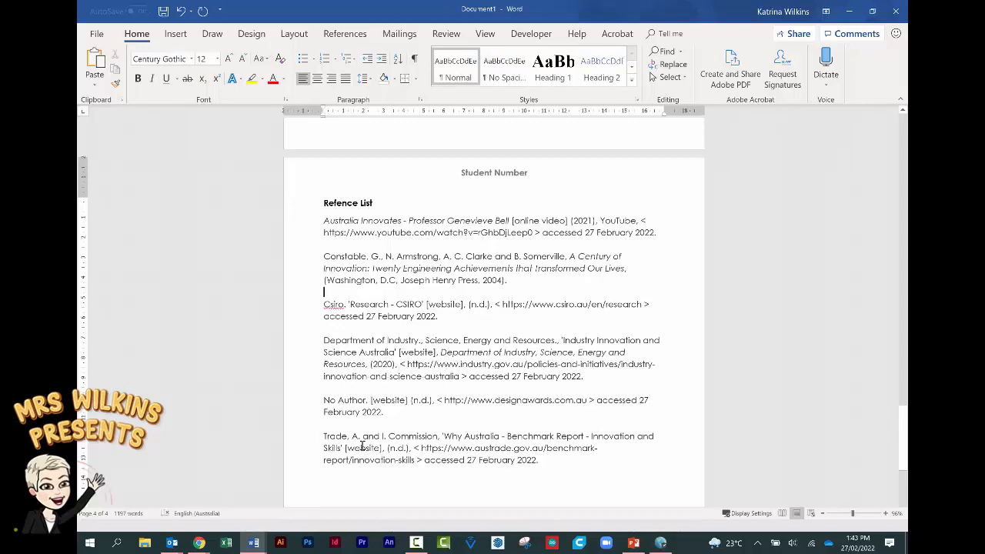
scroll(362, 436, up, 8)
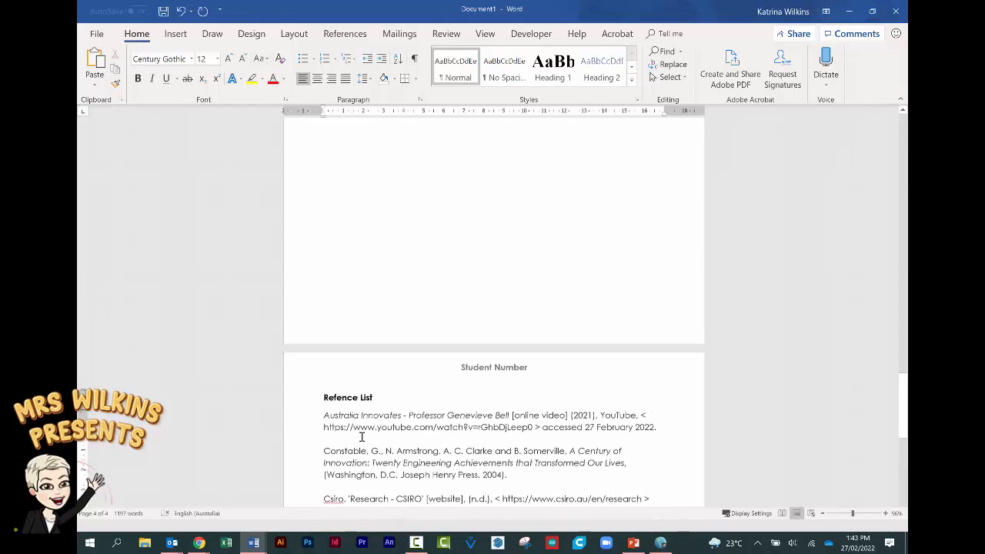
scroll(361, 436, up, 2)
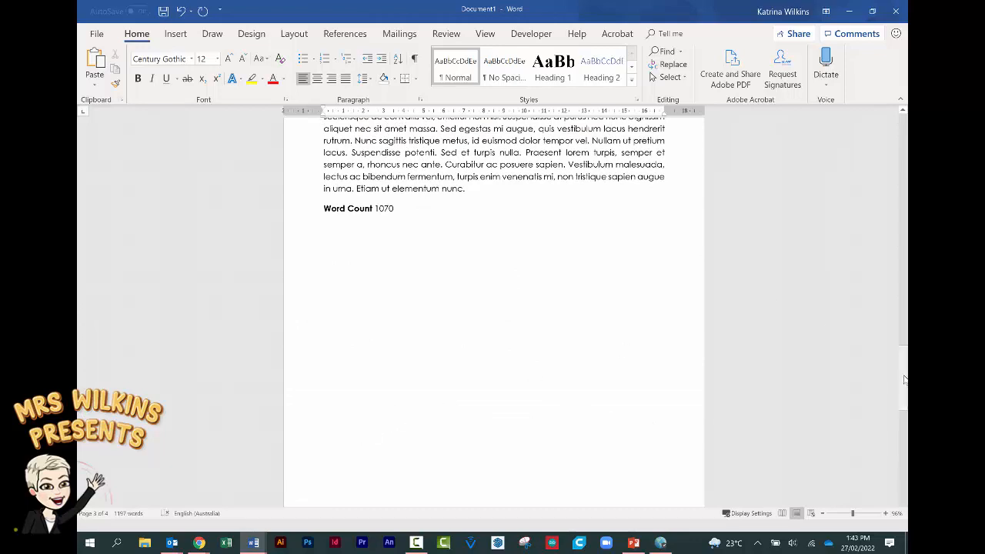
- Convert the saved citations to numbered Oxford footnotes and copy the Australia Innovates footnote
key(alt+Tab)
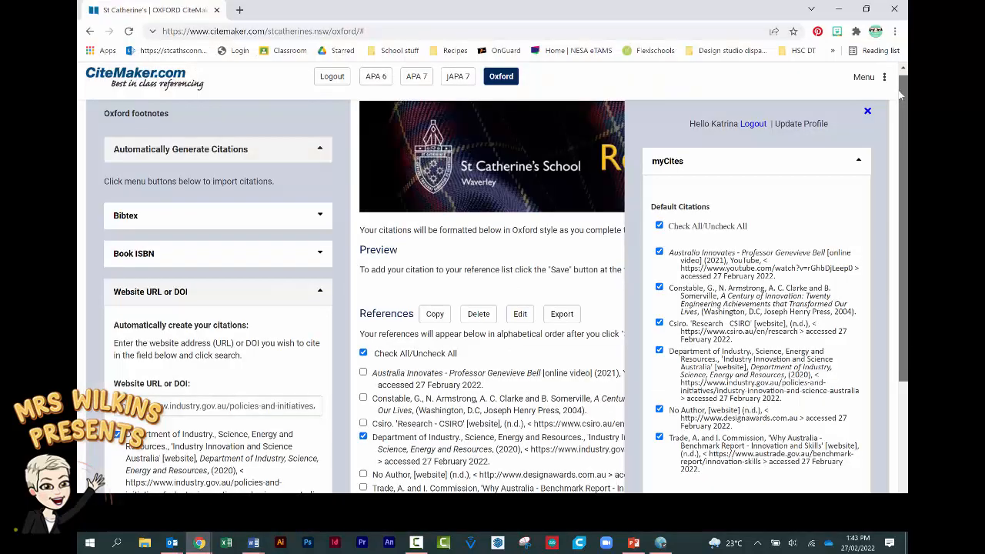
drag(900, 93, 898, 208)
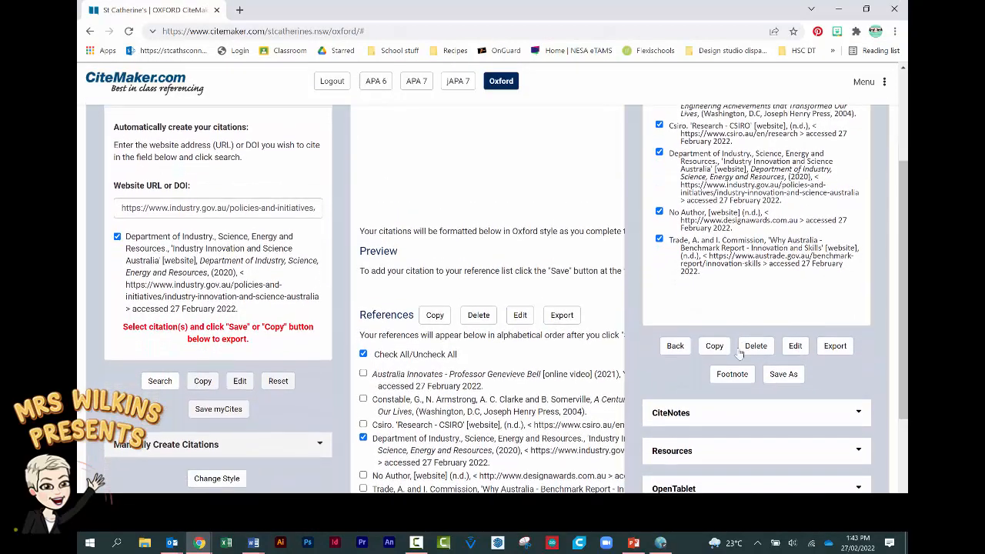
click(732, 375)
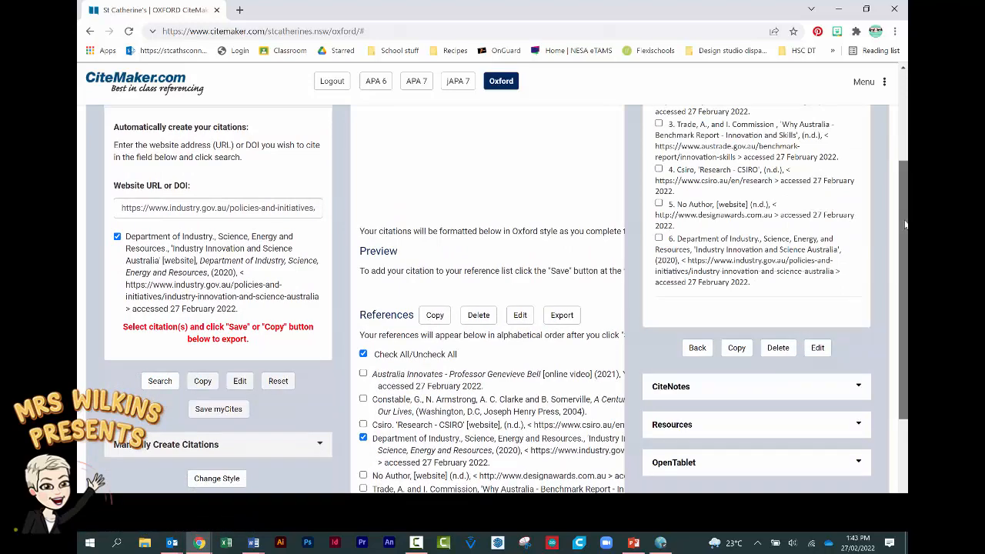
drag(905, 231, 902, 94)
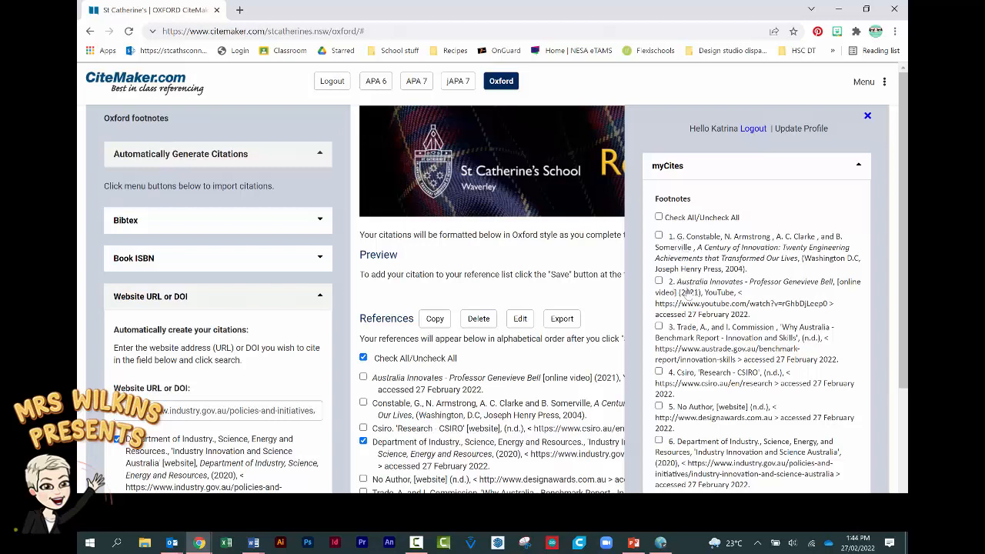
drag(678, 282, 757, 317)
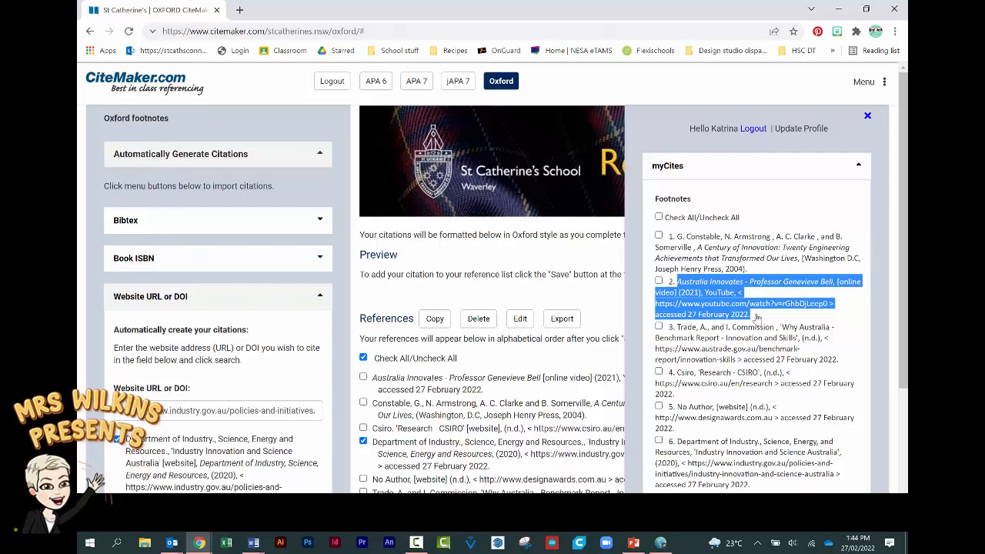
key(alt+Tab)
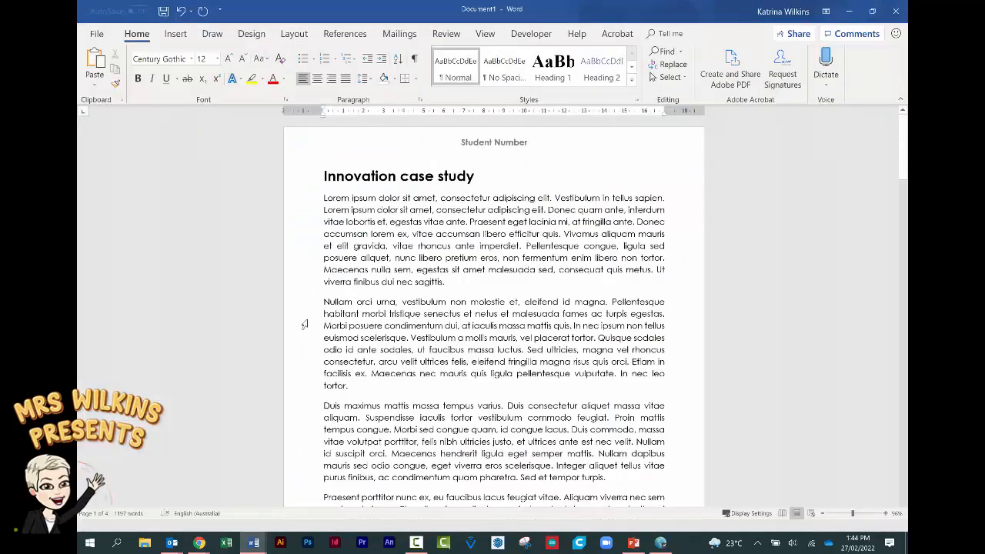
- Insert footnote 1 in the first paragraph and paste the Australia Innovates video citation
click(436, 198)
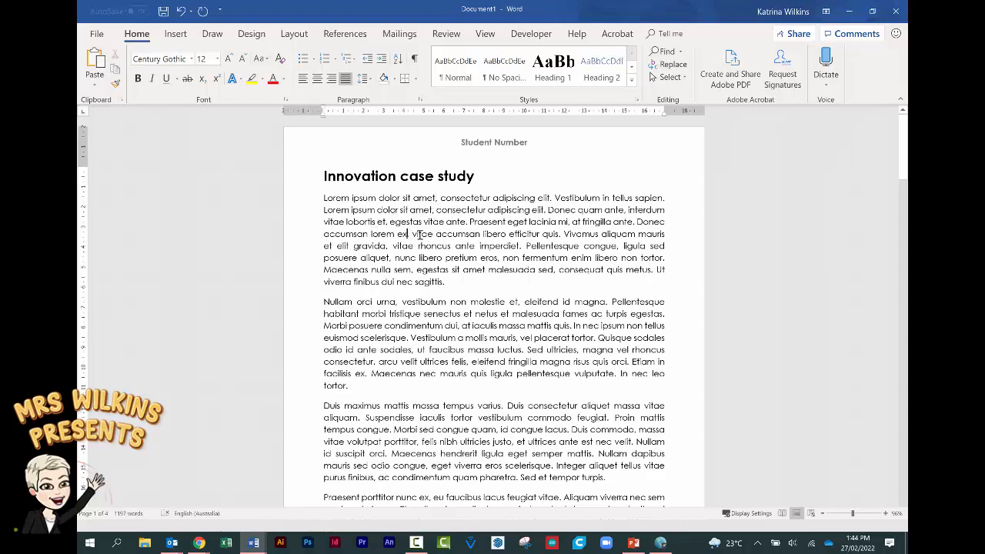
click(338, 35)
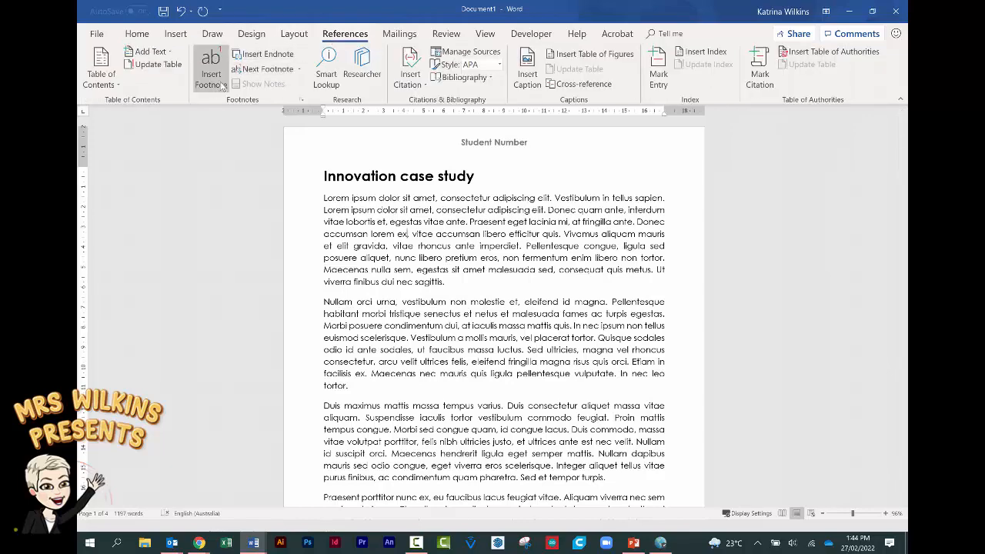
click(219, 85)
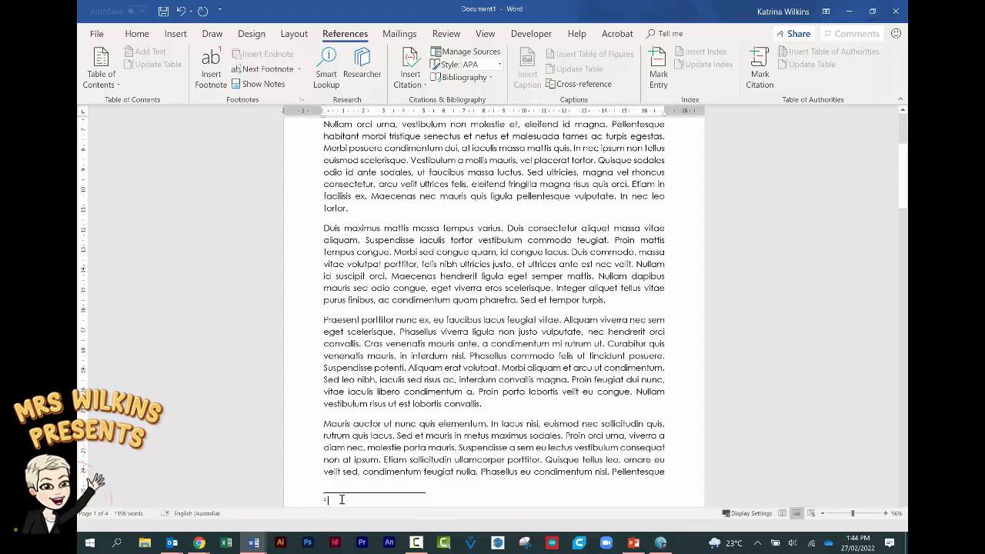
text(Australia Innovates - Professor Genevieve Bell, [online video] (2021), YouTube, < https://www.youtube.com/watch?v=rGhbDJLeep0 > accessed 27 February 2022.)
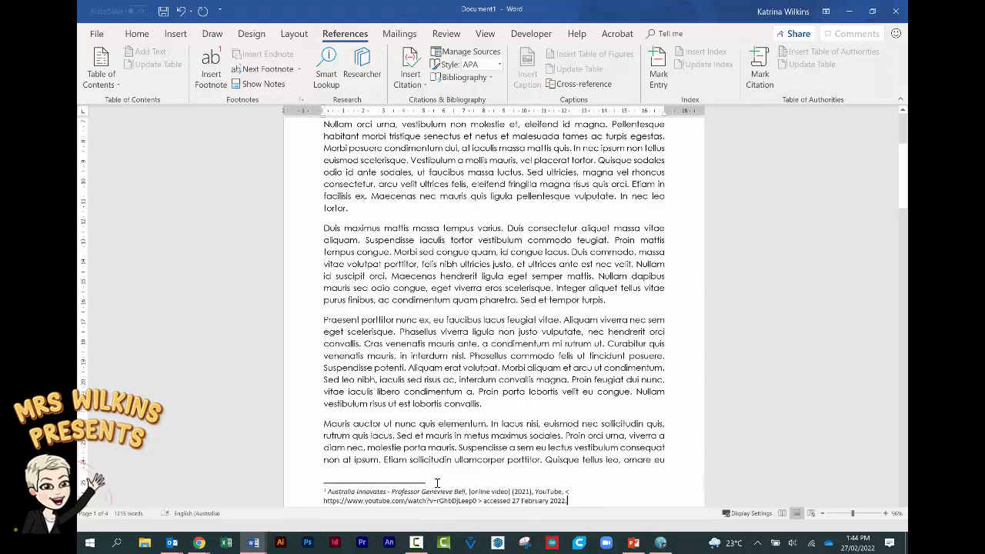
scroll(435, 484, down, 1)
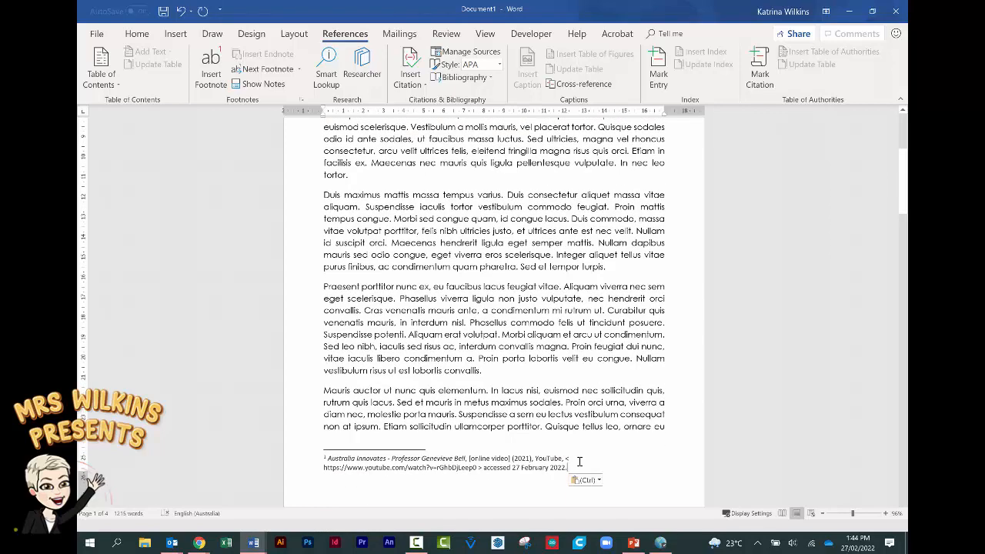
scroll(404, 381, up, 4)
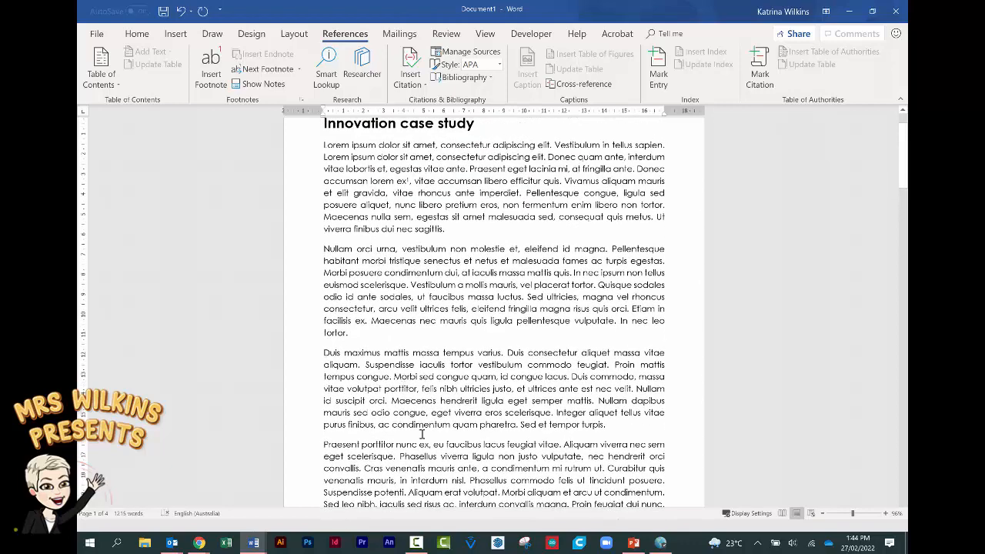
- Copy footnote 4, the CSIRO Research citation, from CiteMaker's myCites list
mouse_move(202, 545)
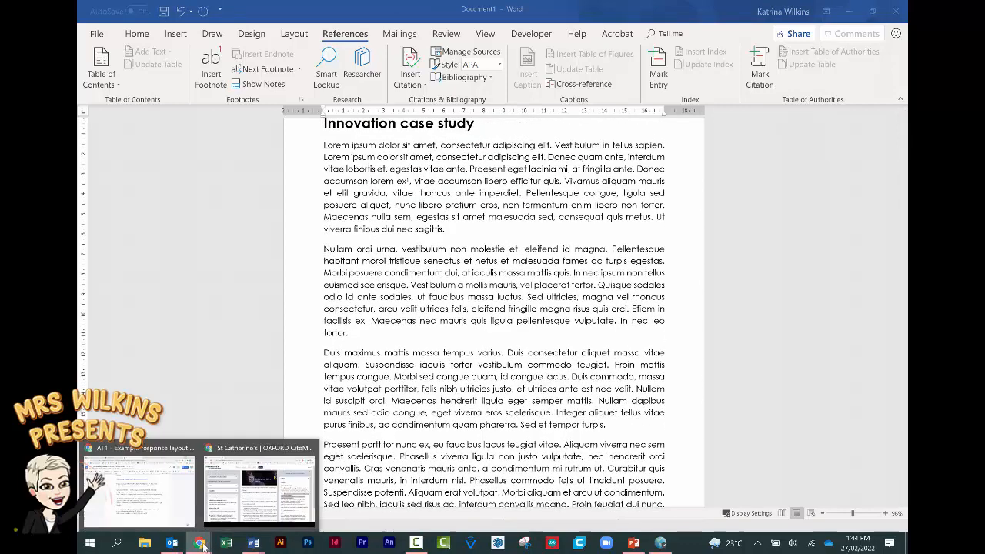
click(259, 489)
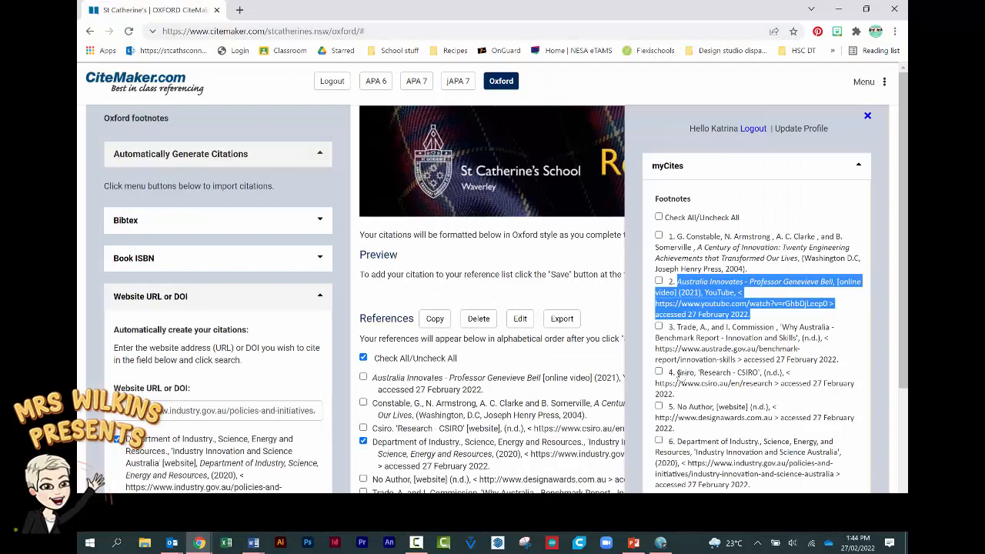
drag(679, 374, 687, 398)
key(ctrl+c)
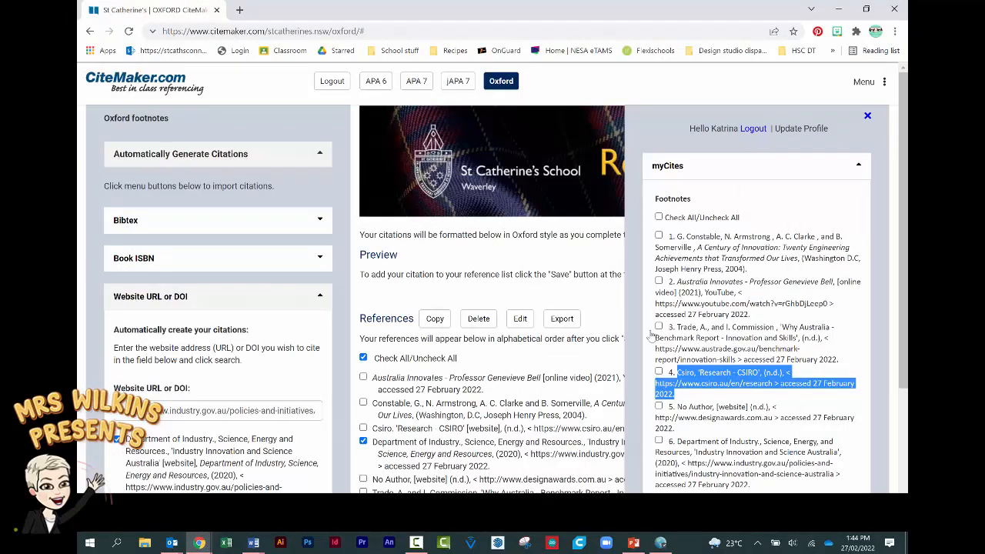
key(alt+Tab)
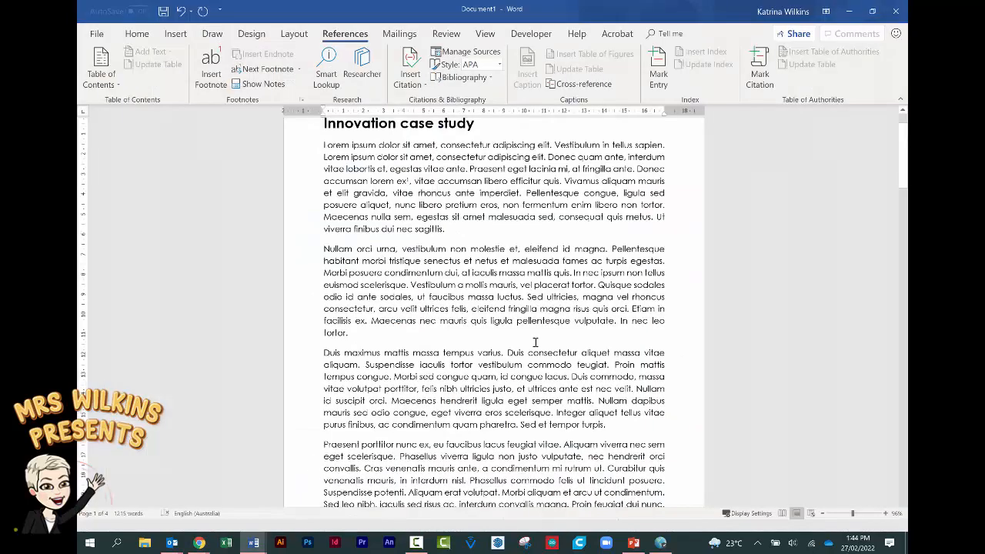
- Insert footnote 2 after 'molestie et' holding the CSIRO Research citation
click(395, 251)
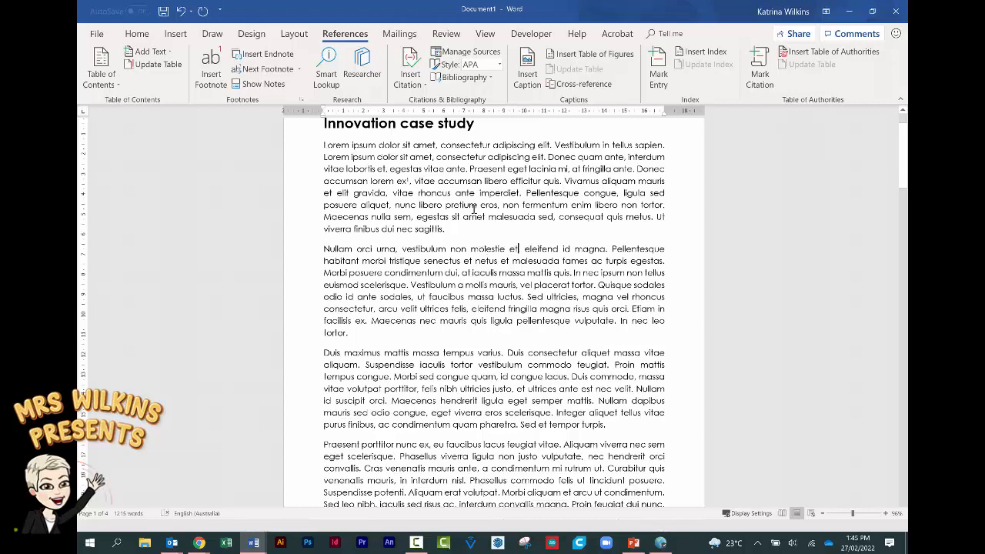
click(206, 80)
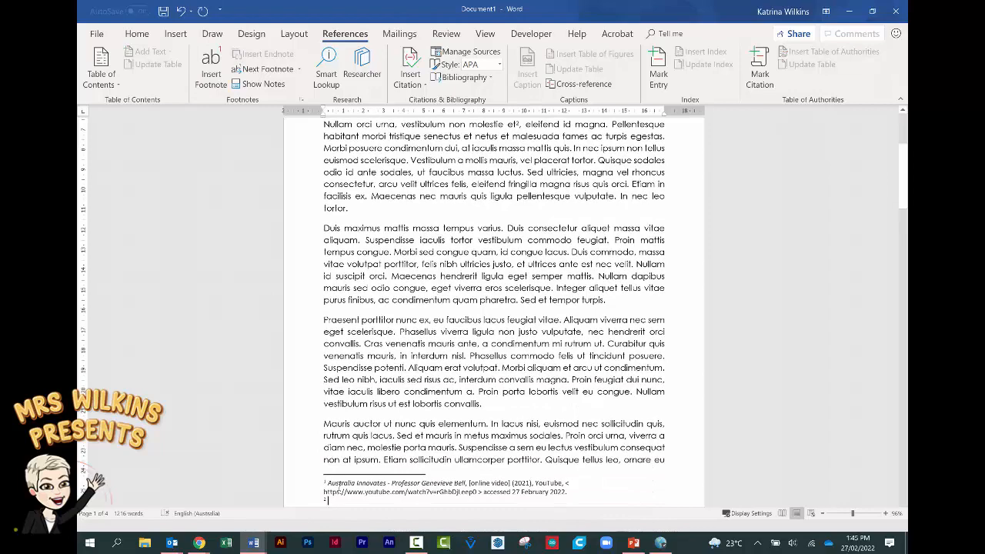
key(ctrl+v)
scroll(505, 360, up, 4)
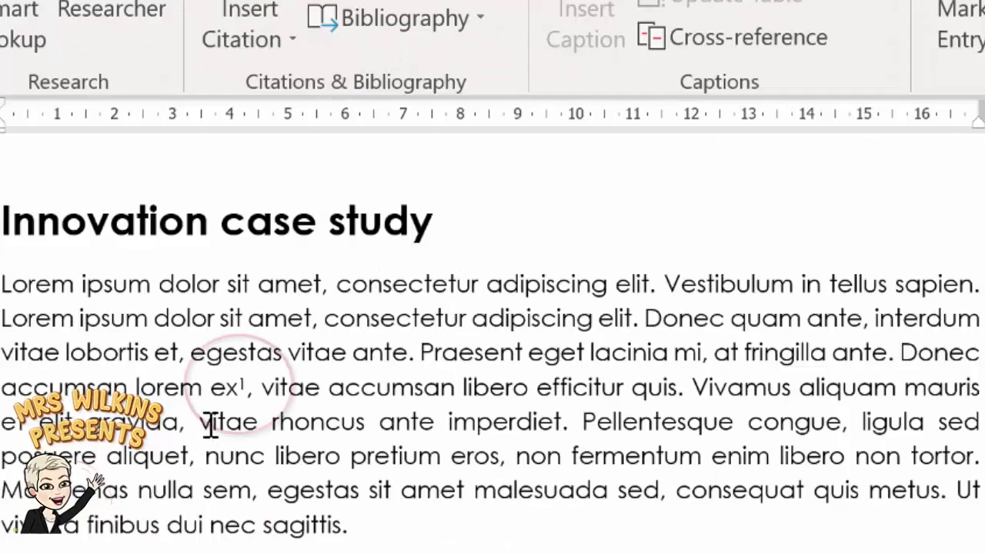
- Add another CSIRO Research citation footnote in the first paragraph
click(407, 205)
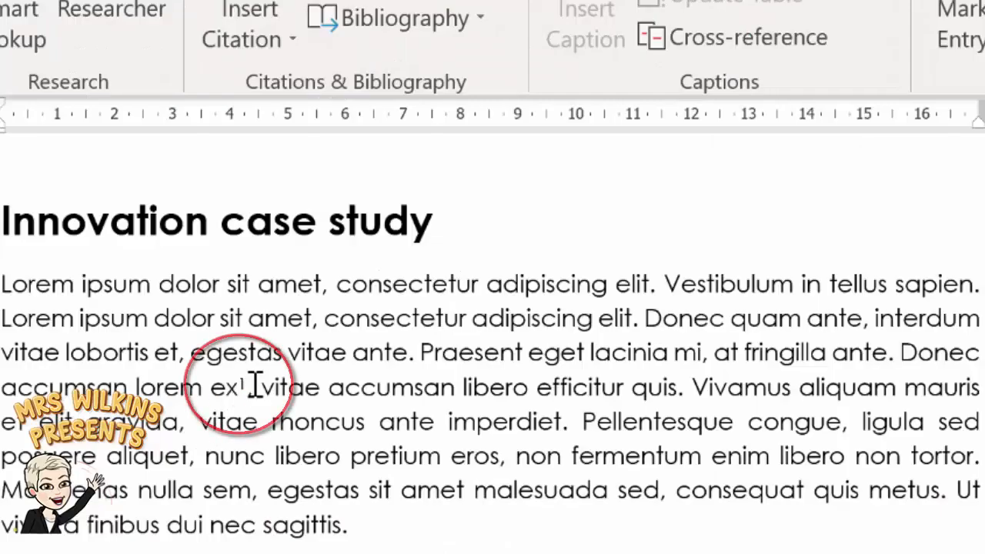
click(317, 402)
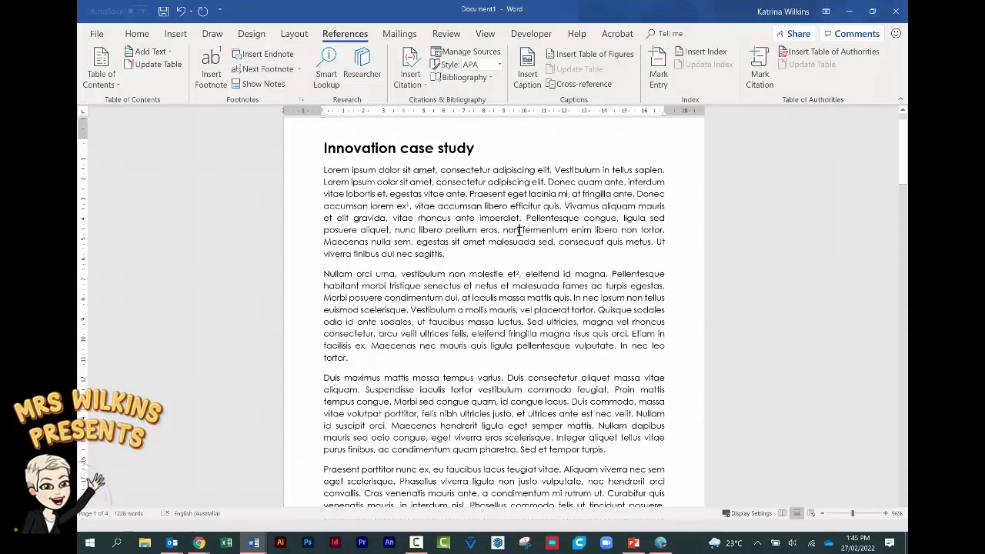
click(211, 70)
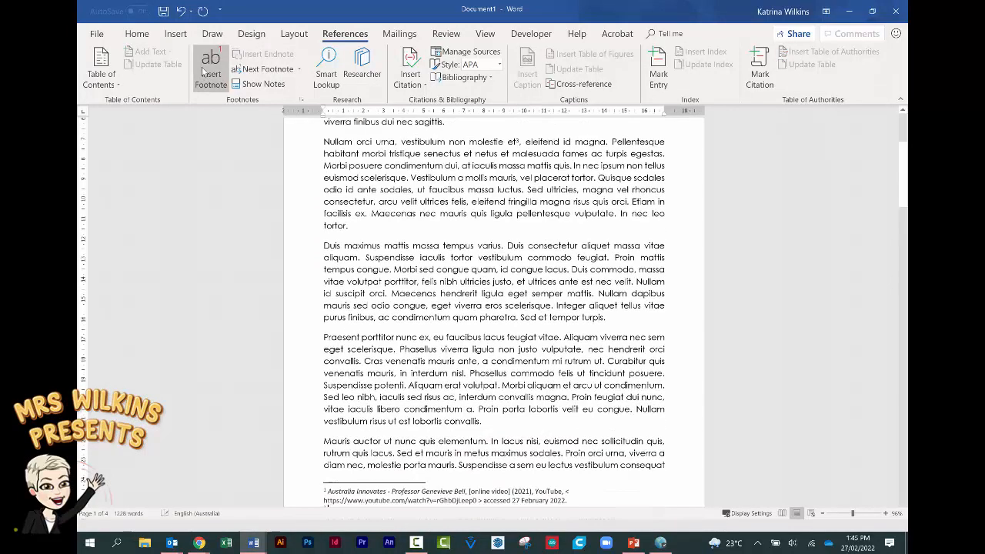
text(CSIRO, 'Research - CSIRO', (n.d.), < https://www.csiro.au/en/research > accessed 27 February 2022.)
scroll(337, 503, down, 1)
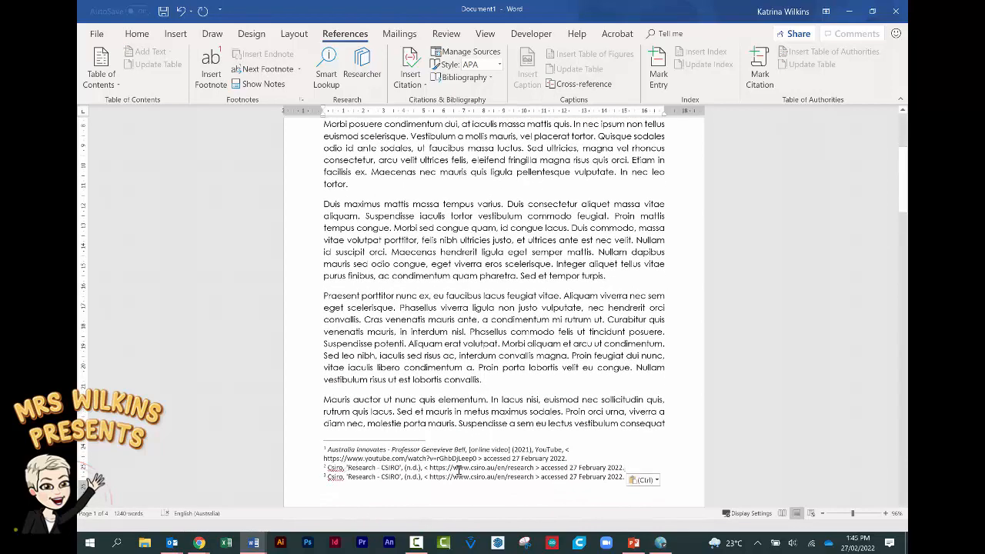
scroll(422, 358, up, 1)
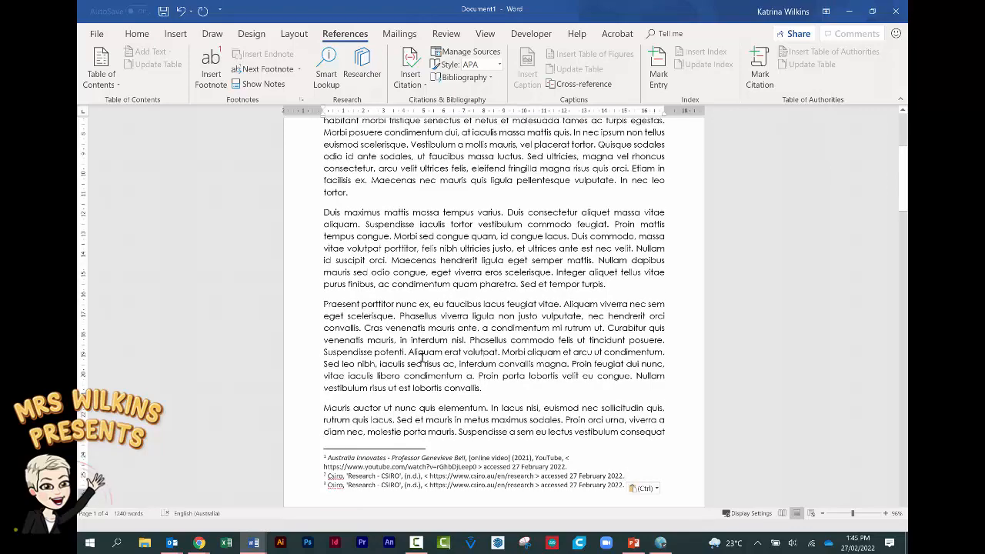
scroll(425, 360, down, 5)
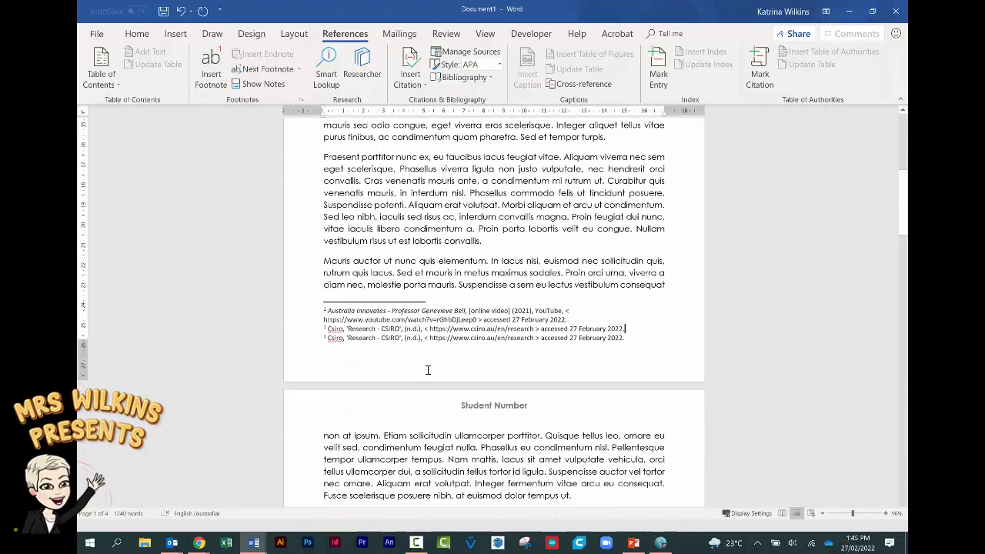
scroll(428, 371, down, 3)
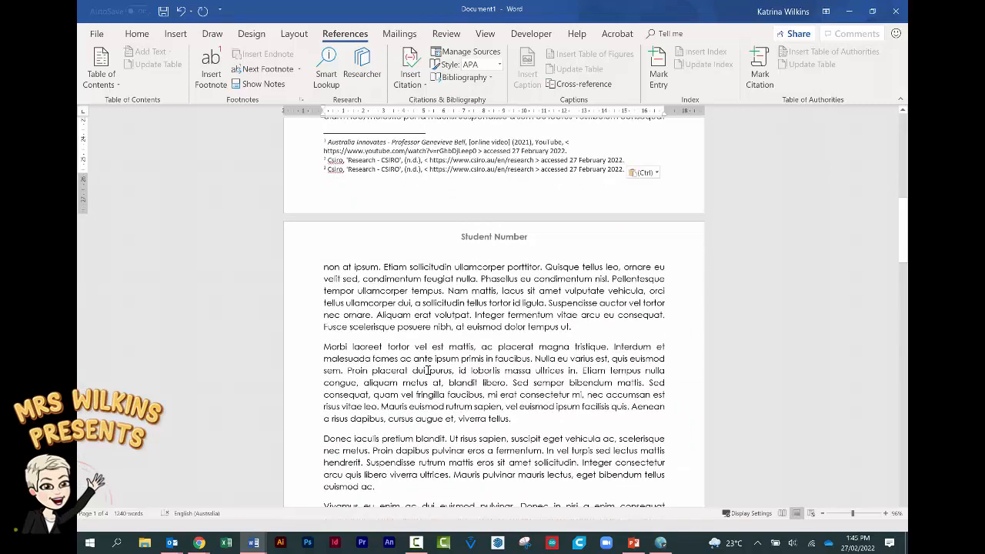
scroll(428, 370, down, 8)
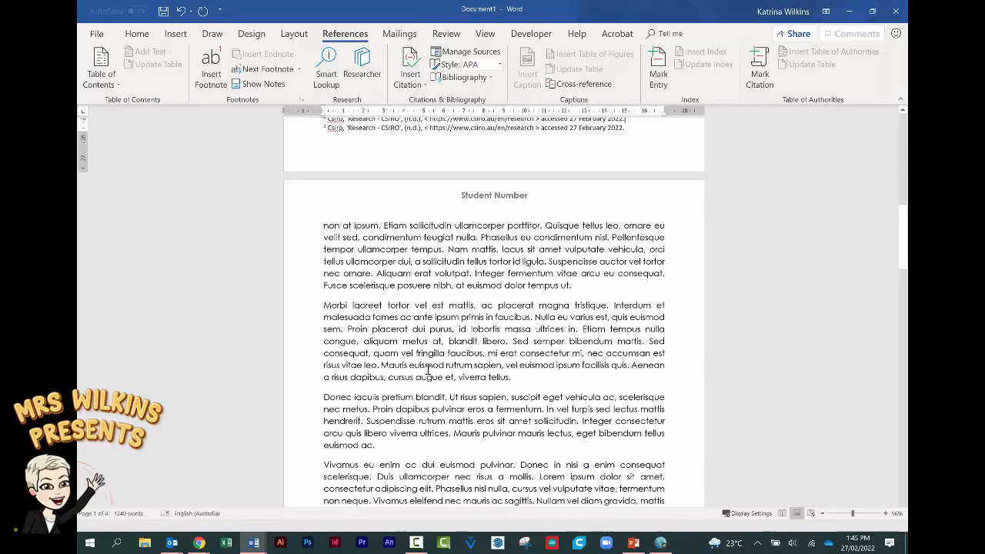
scroll(428, 370, down, 5)
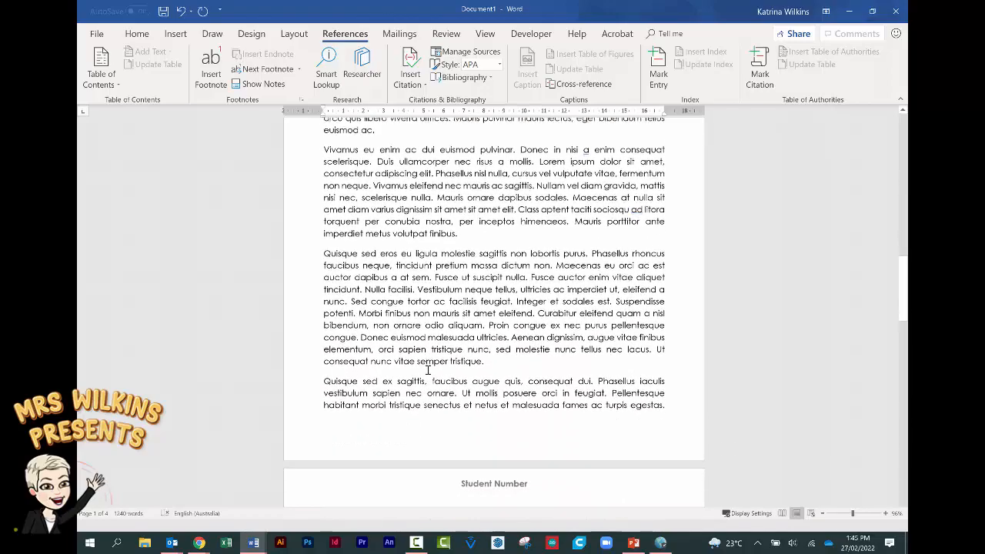
scroll(425, 378, down, 9)
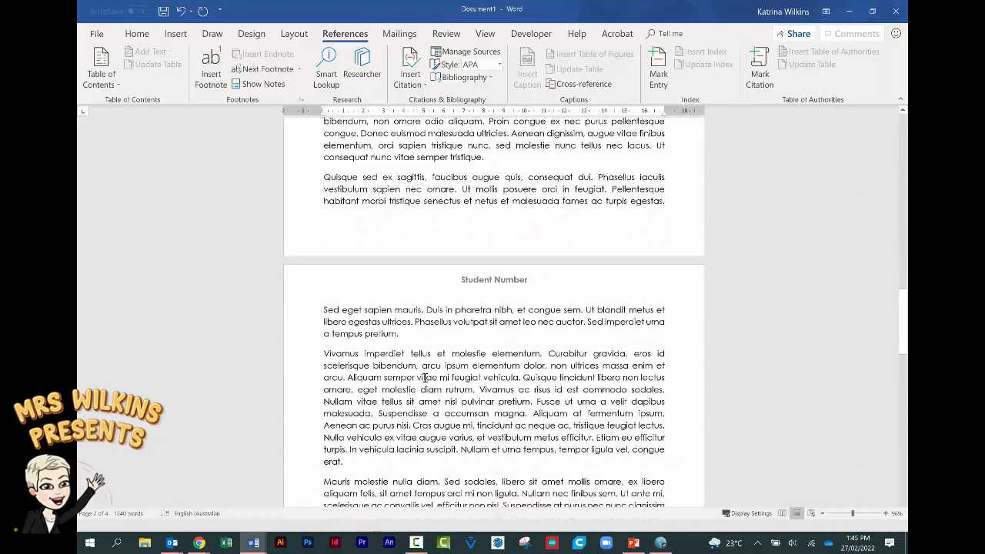
scroll(425, 378, down, 10)
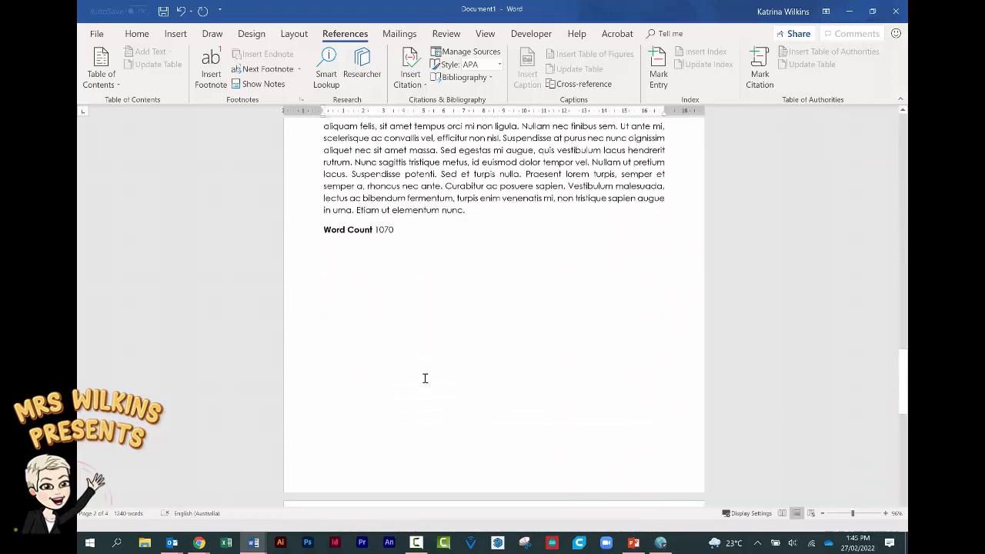
scroll(425, 380, down, 2)
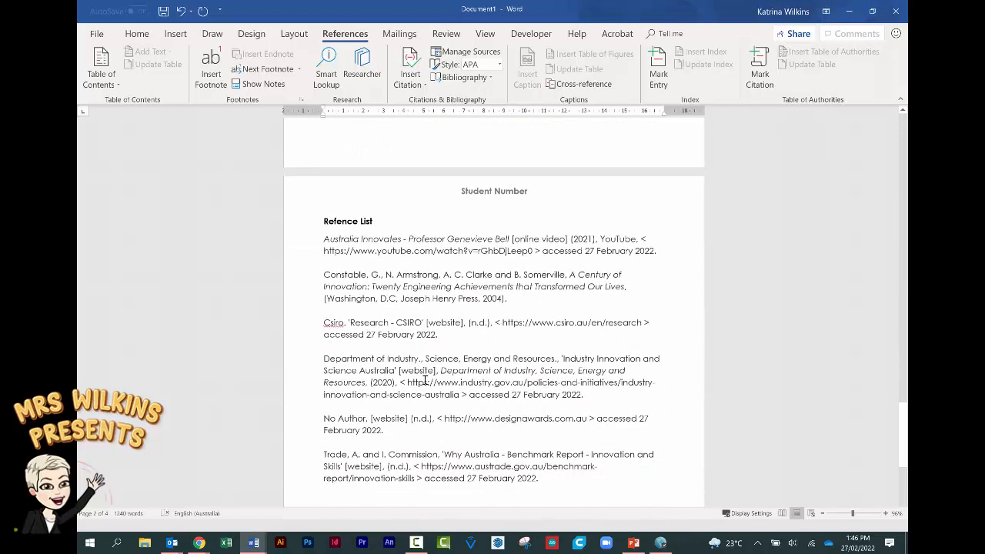
scroll(425, 379, down, 1)
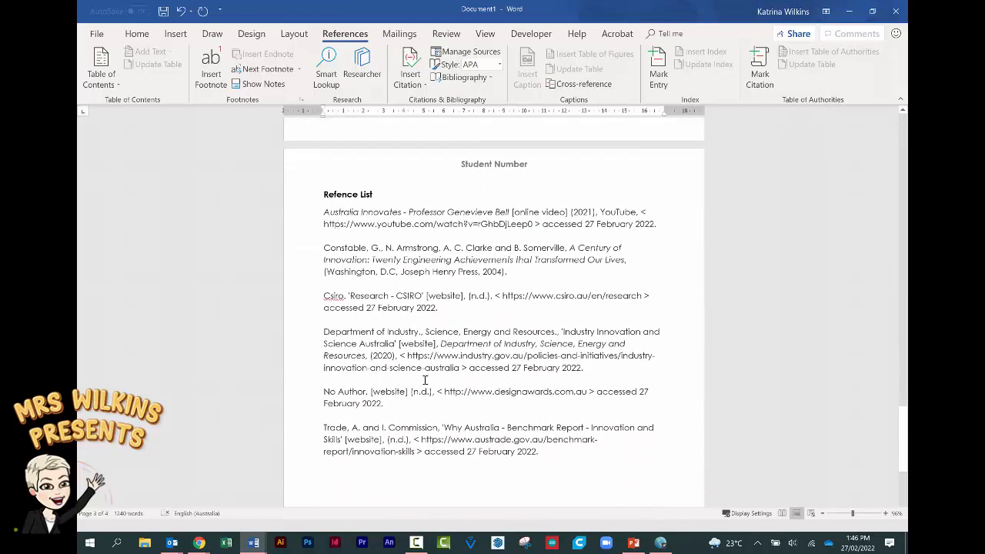